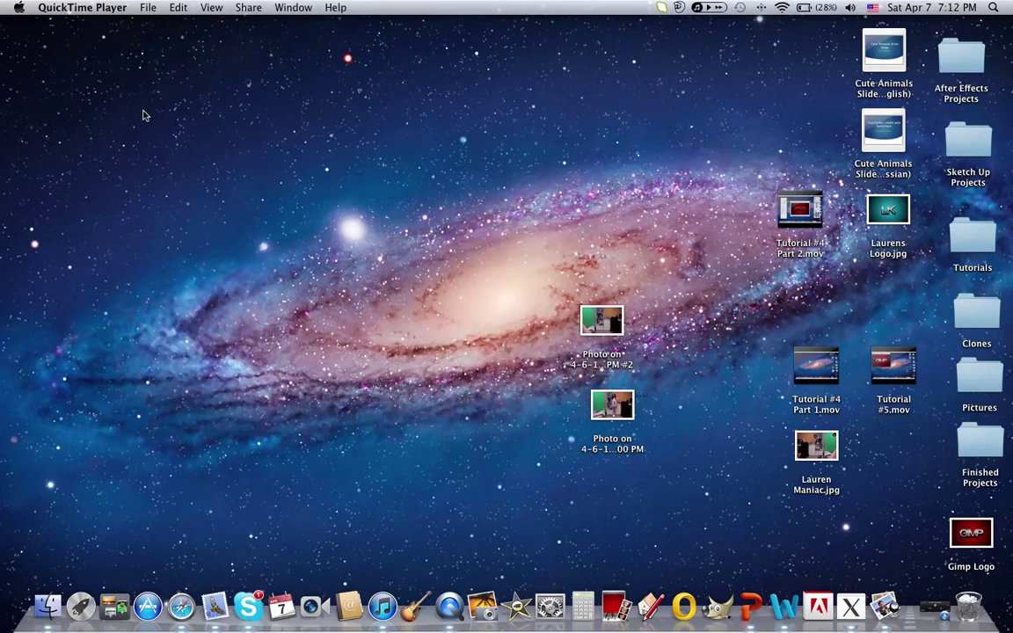
Step: Open Lauren Maniac.jpg in Preview and test rectangle selections around the girl, then deselect
double_click(834, 450)
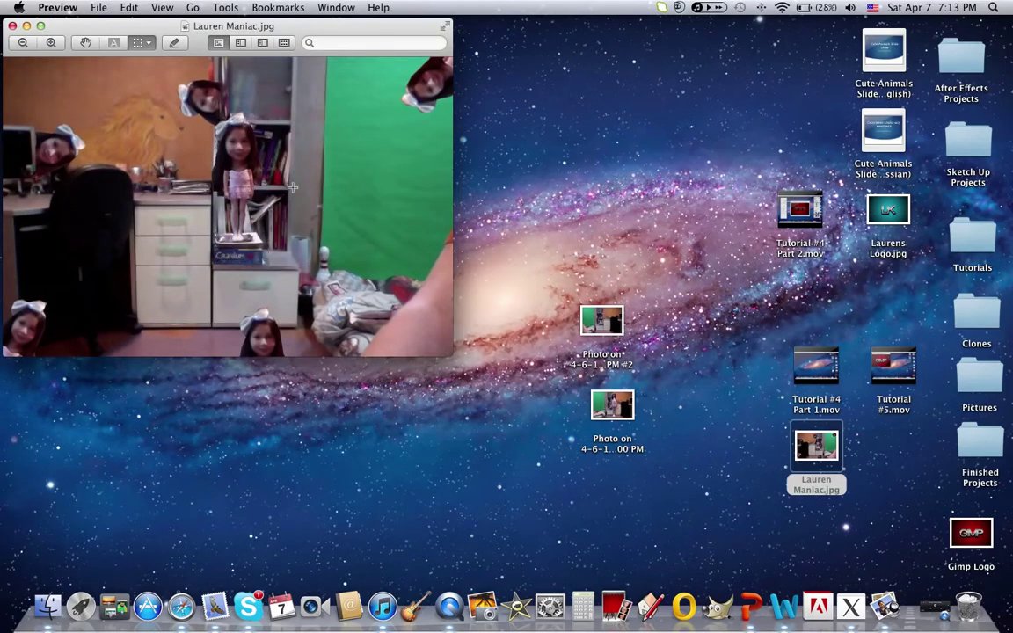
drag(212, 109, 275, 281)
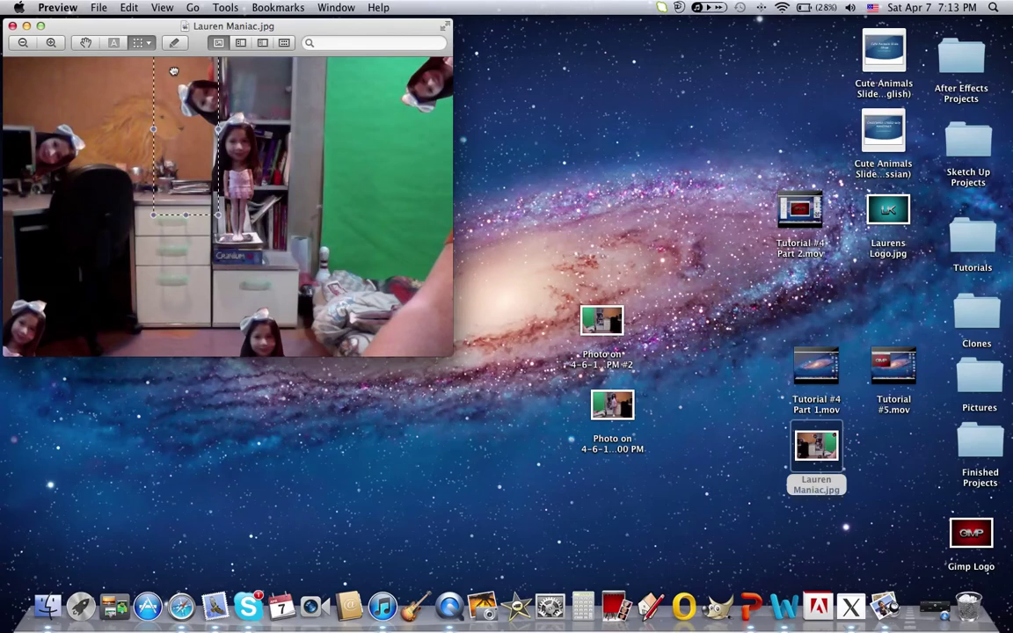
click(343, 160)
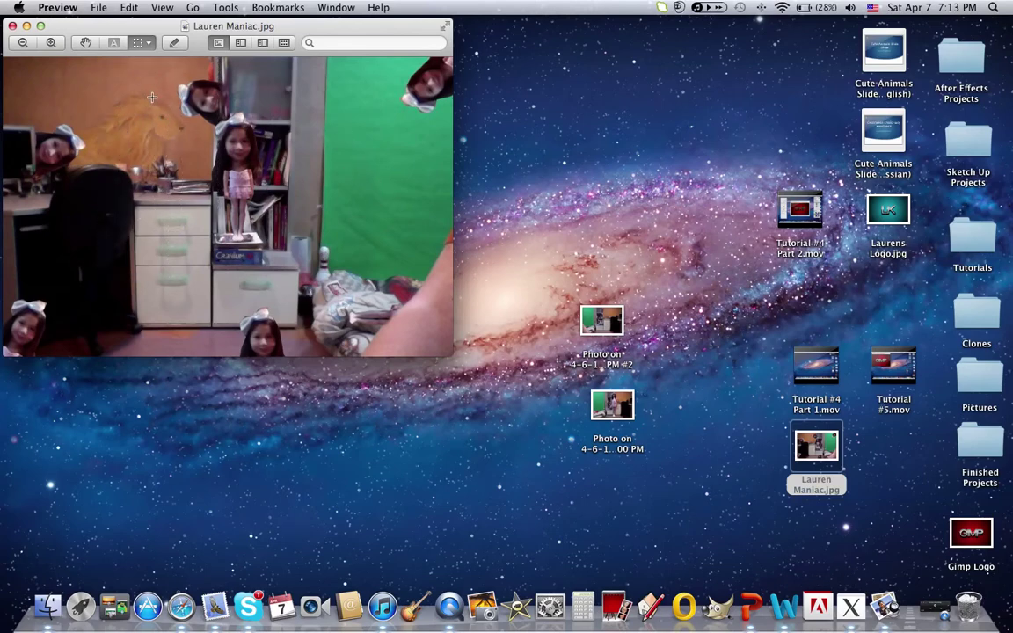
drag(206, 105, 270, 273)
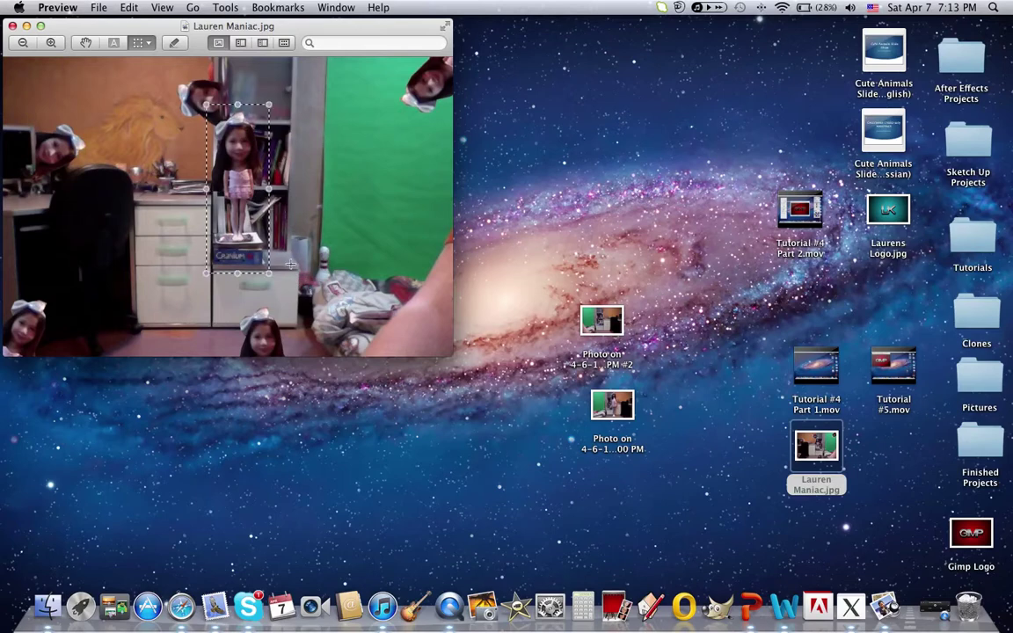
click(300, 250)
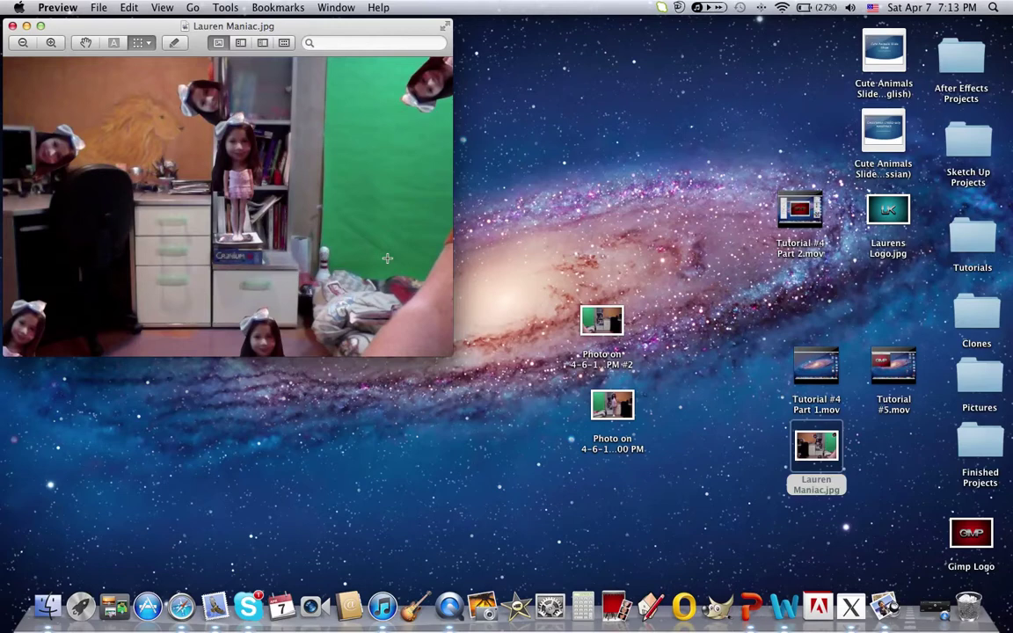
Step: Close Lauren Maniac.jpg, then view and close the 4-6-12 9.00 PM photo
click(13, 26)
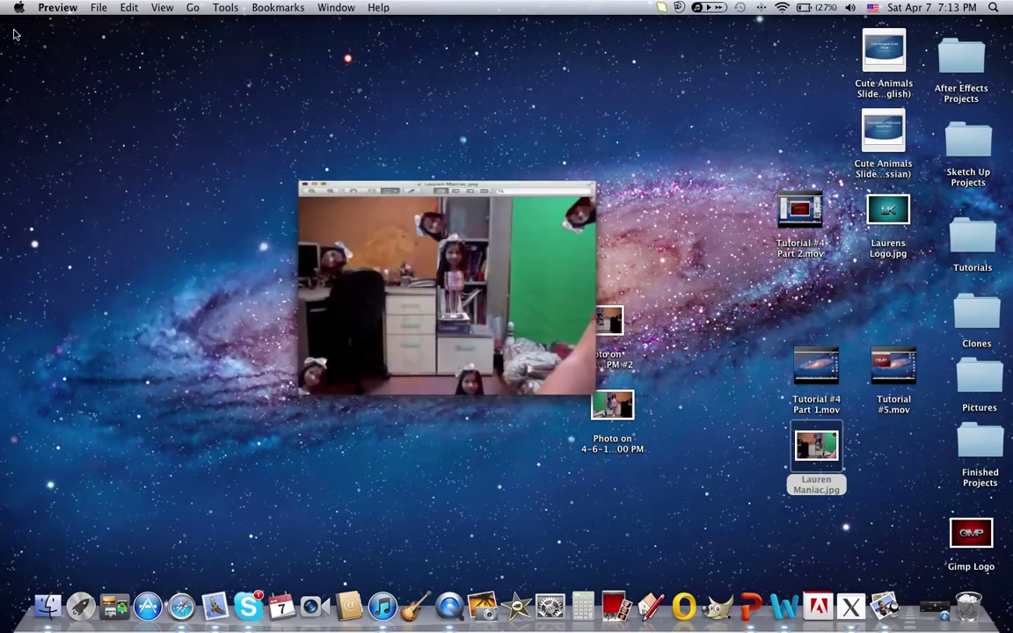
click(609, 413)
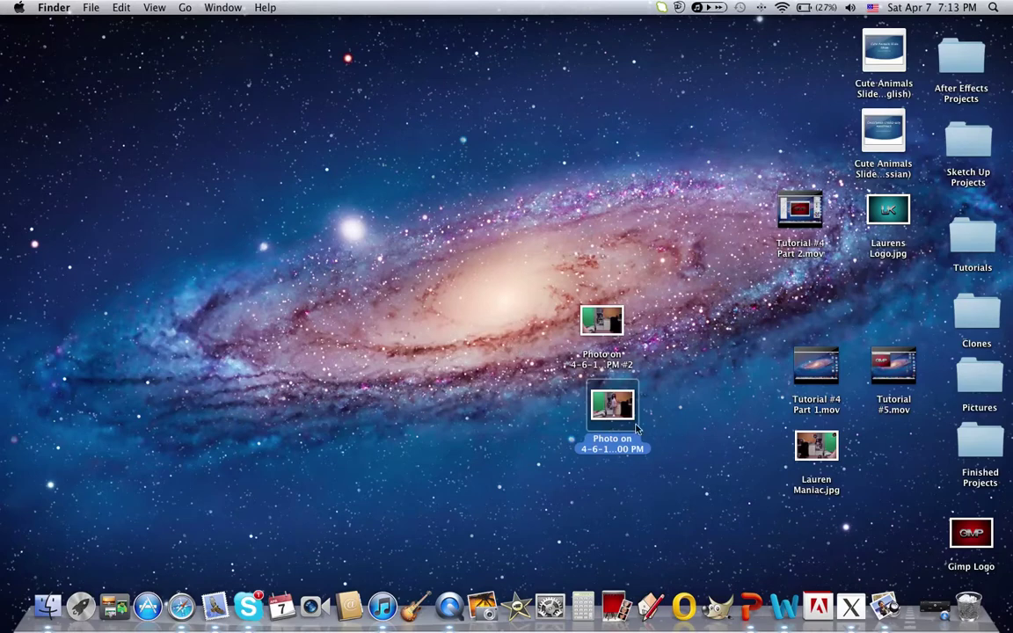
drag(627, 426, 621, 430)
double_click(621, 430)
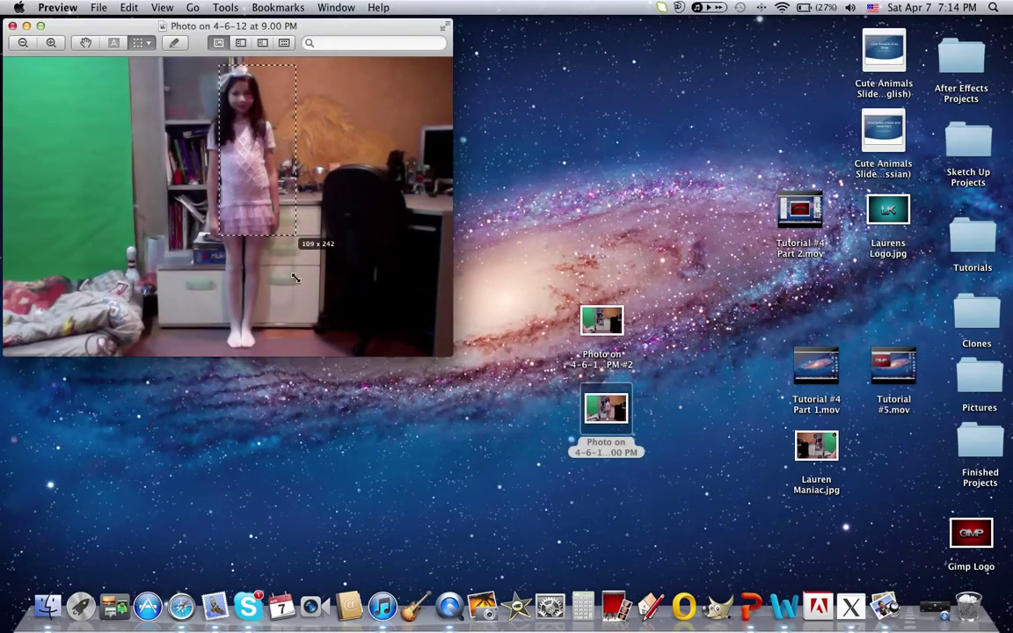
drag(176, 21, 256, 18)
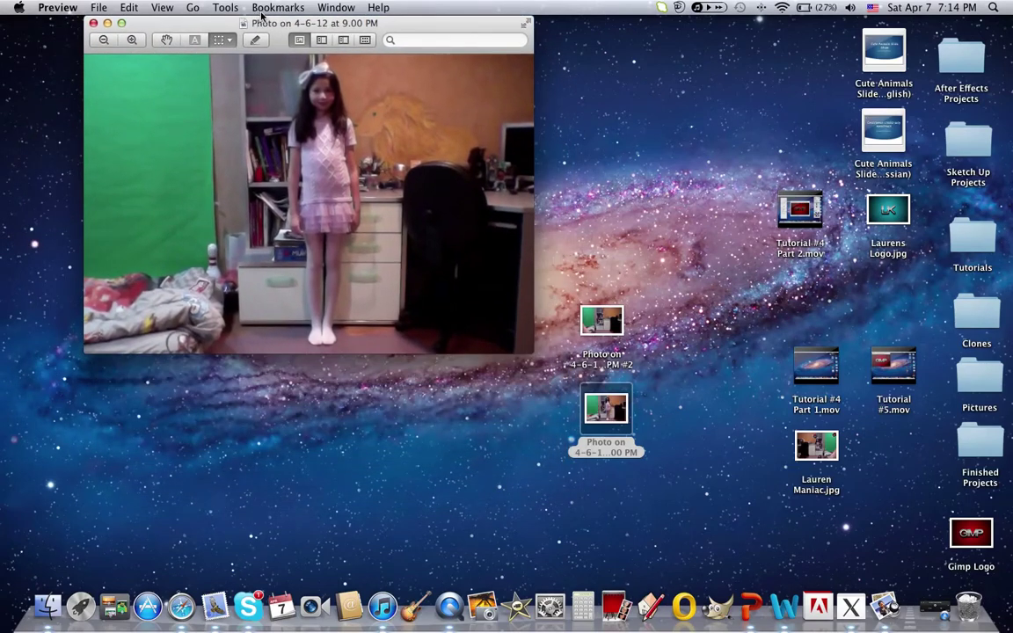
click(93, 24)
Step: View the #2 and 9.00 PM photos together, close both, and clear the desktop selection
click(607, 327)
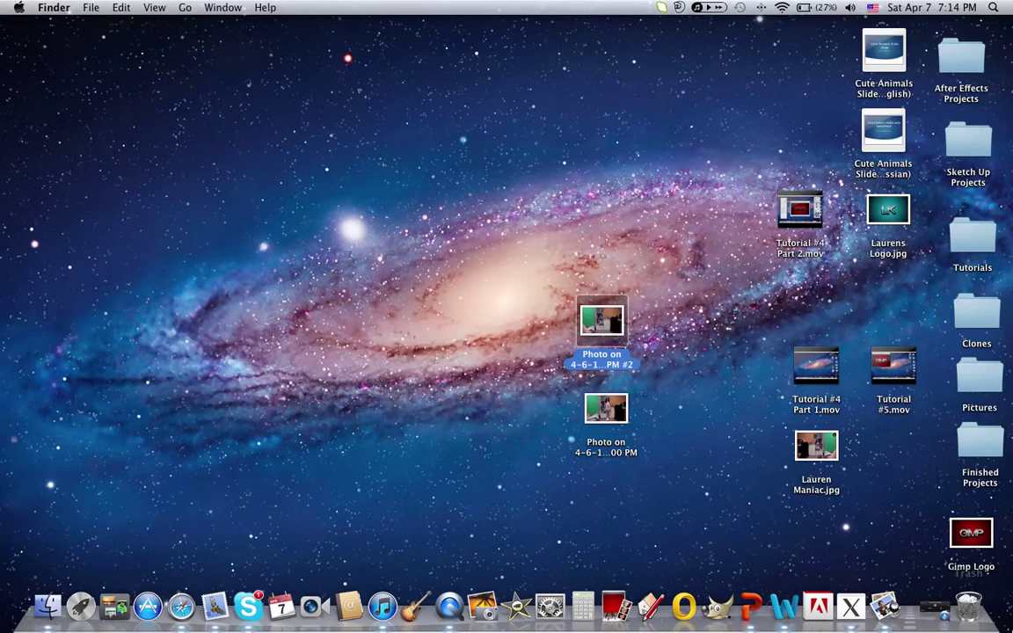
double_click(607, 321)
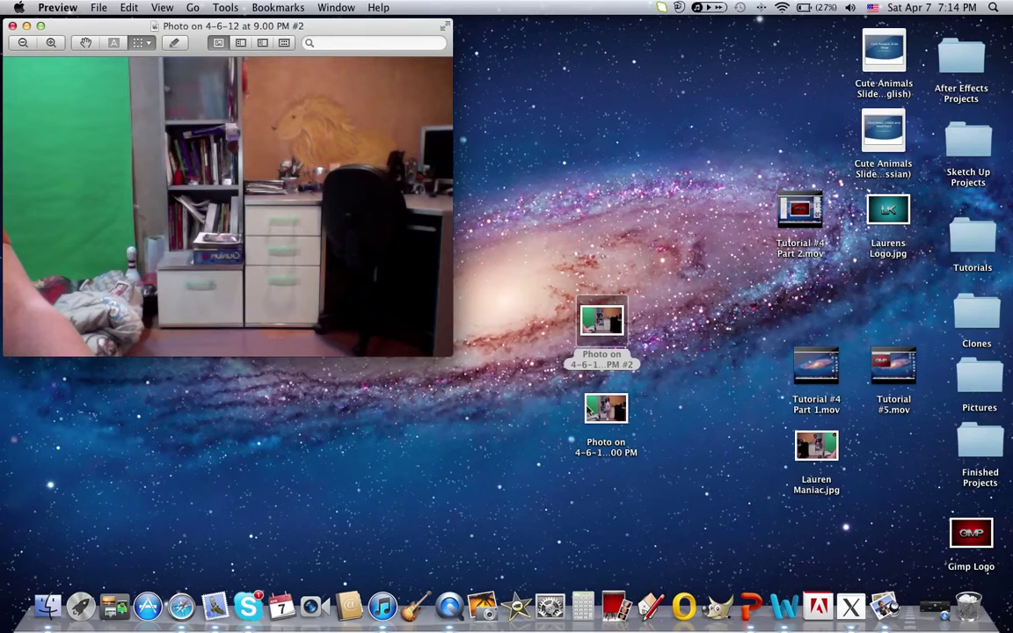
double_click(605, 408)
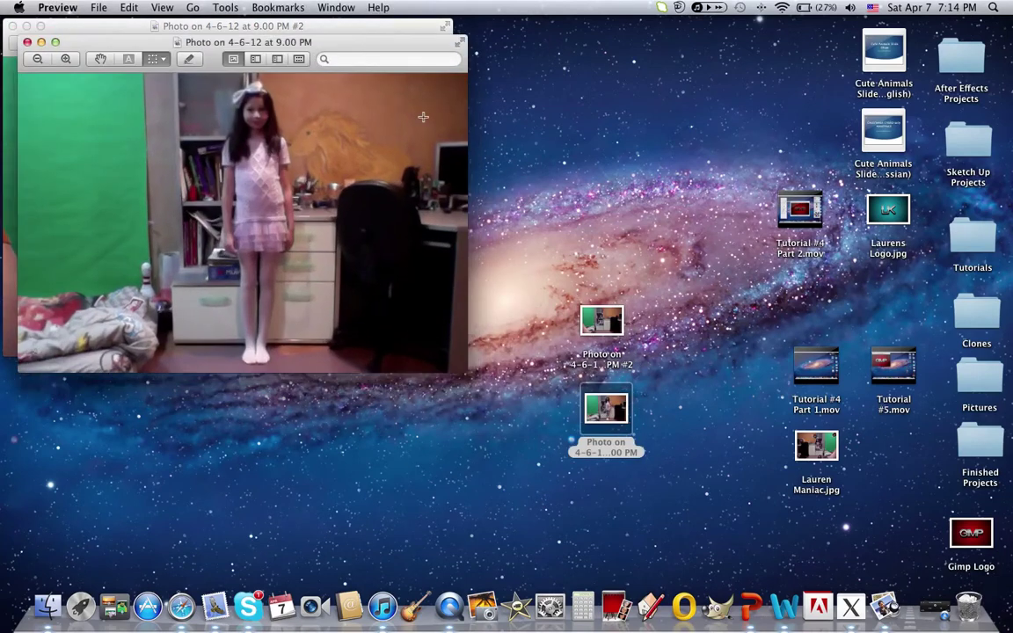
click(27, 41)
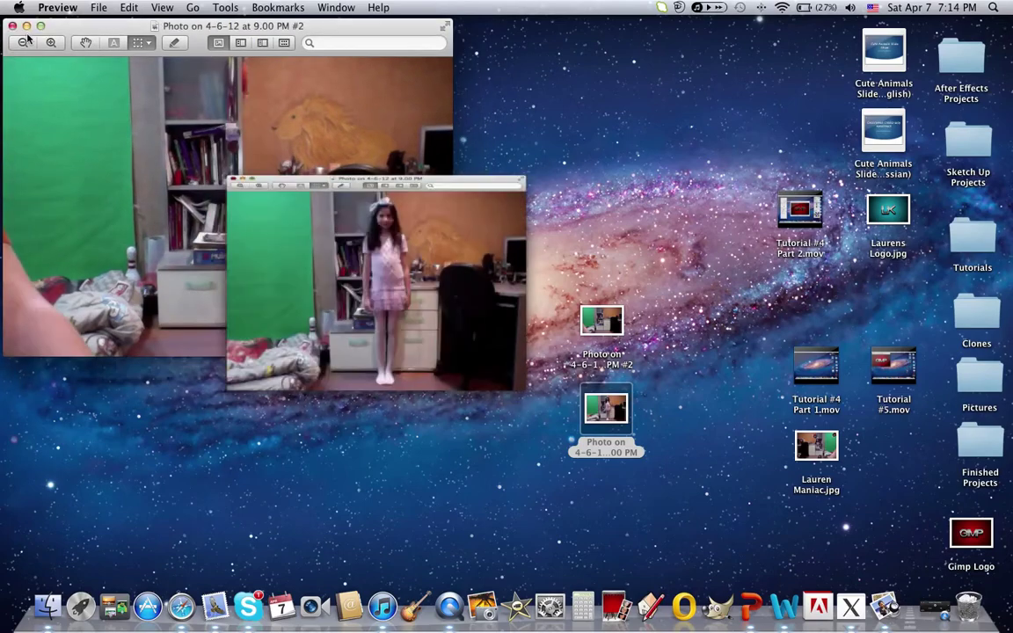
click(13, 26)
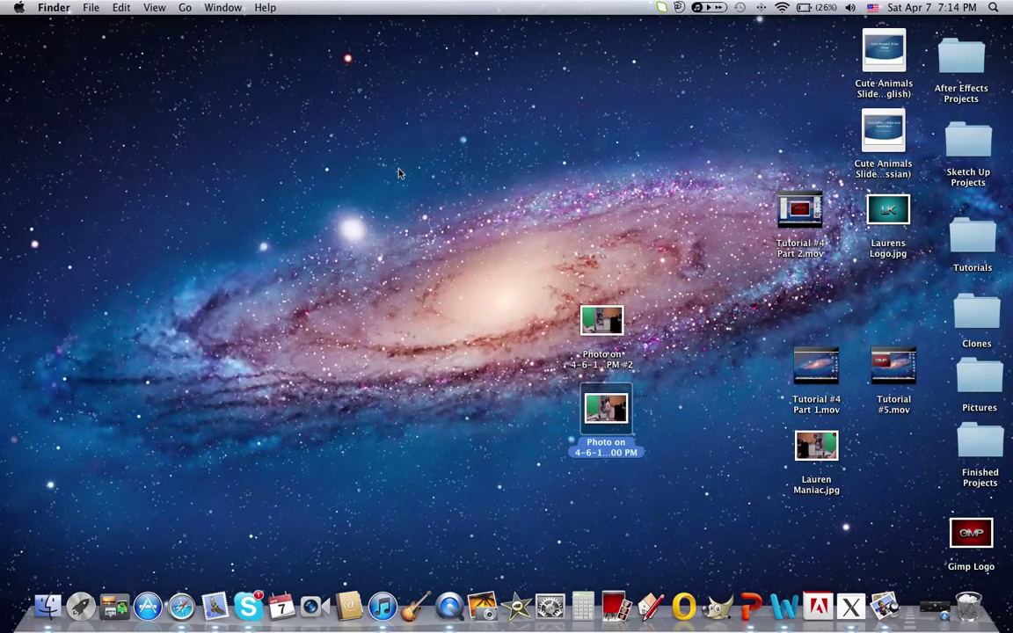
click(477, 208)
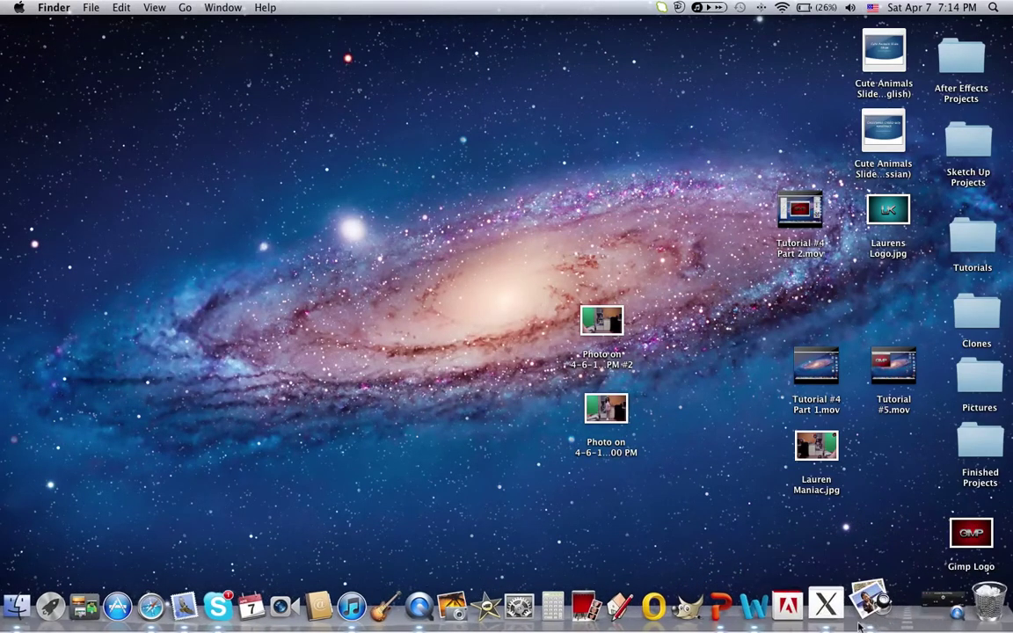
Step: Launch GIMP and create a new 640×400 blank image
click(729, 600)
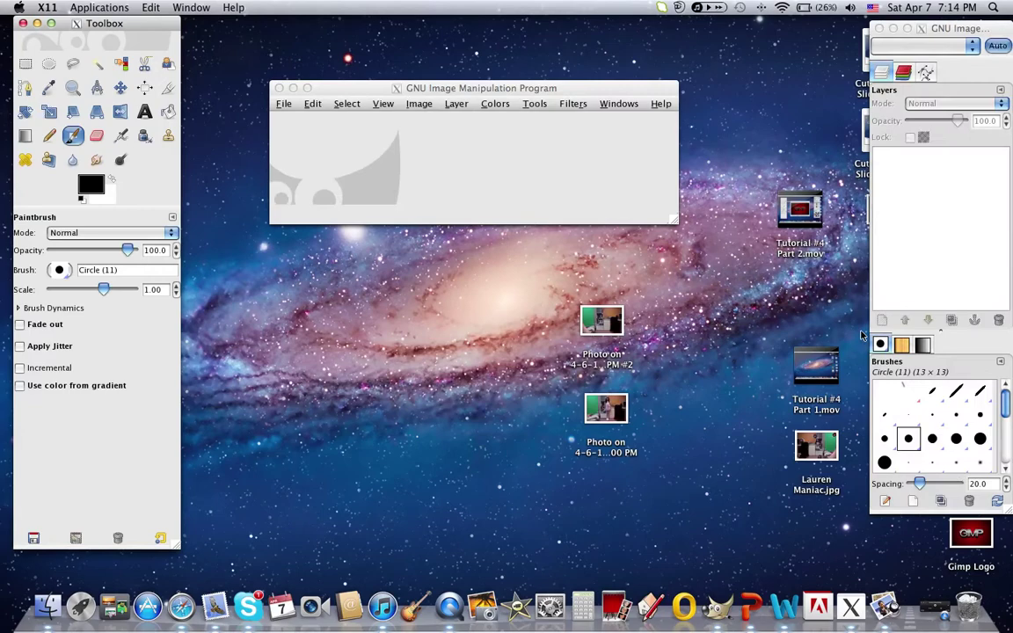
click(292, 90)
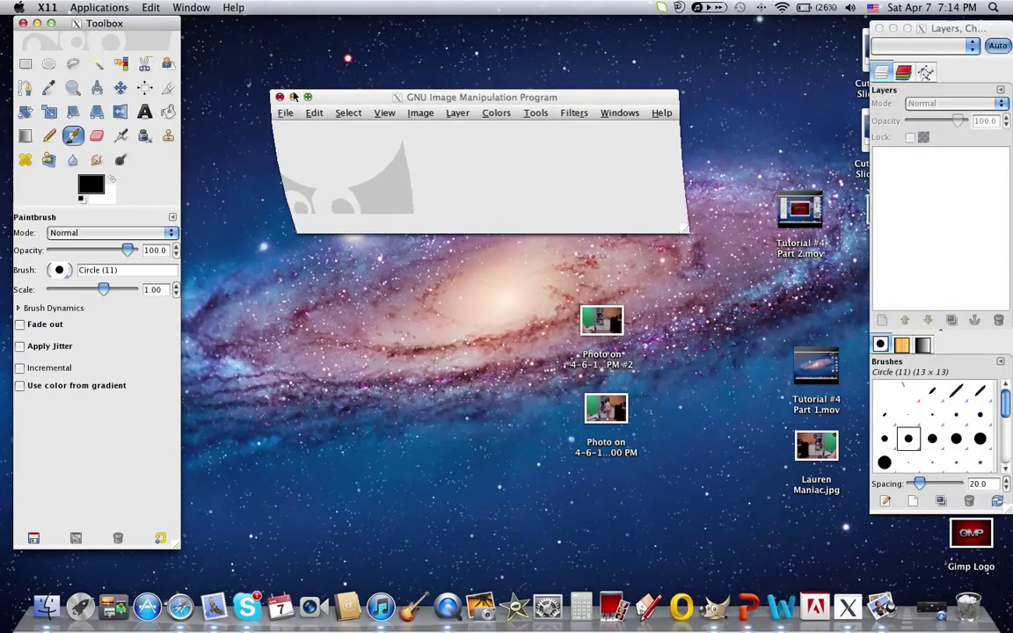
click(905, 607)
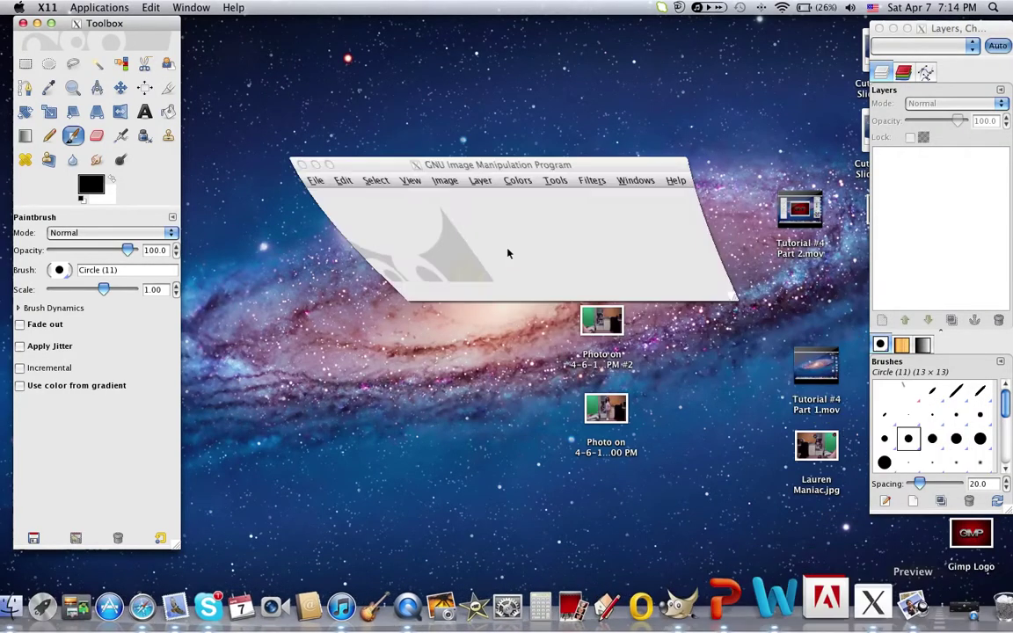
click(284, 104)
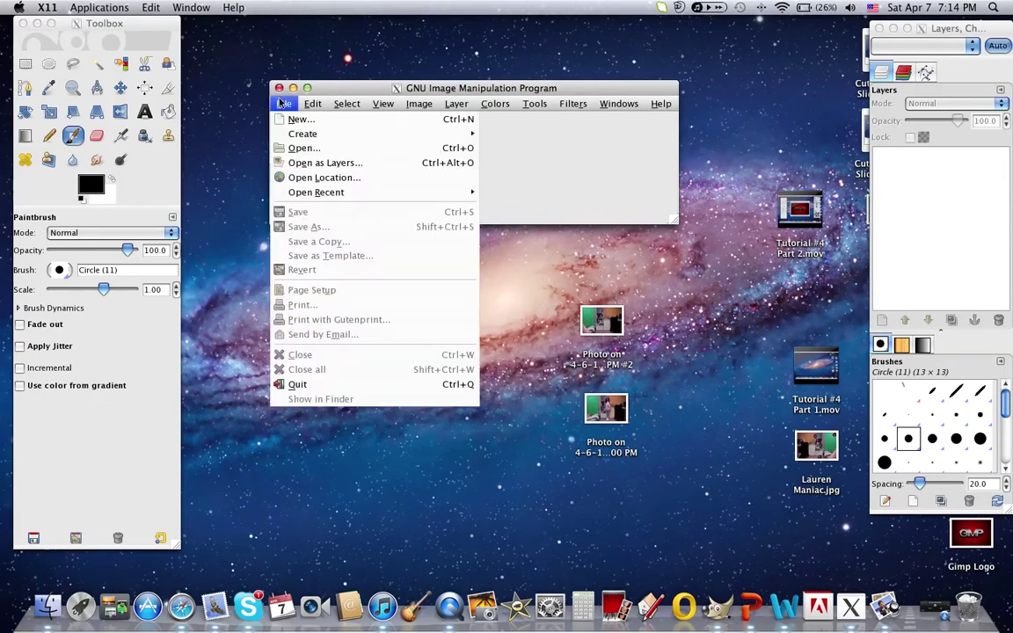
click(295, 118)
click(541, 444)
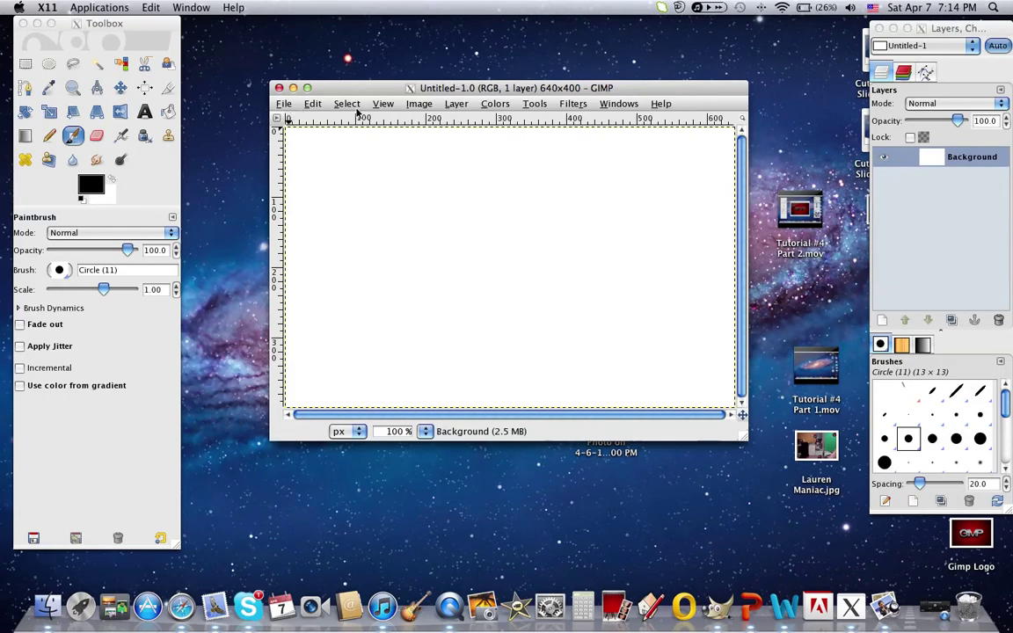
Step: Open the #2 and 9.00 PM photos from the Desktop as layers
click(284, 104)
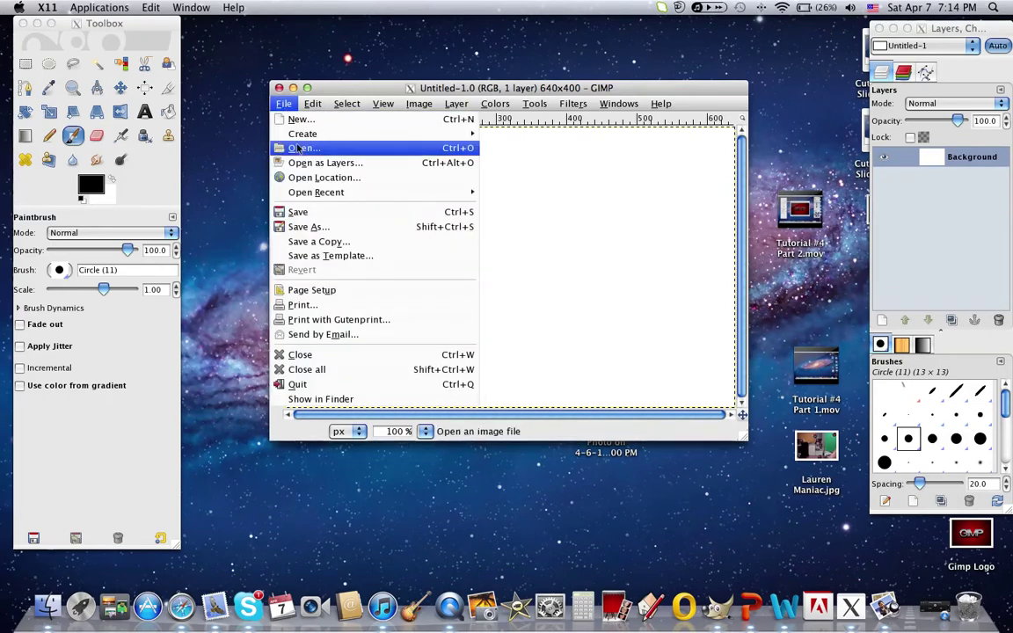
click(319, 162)
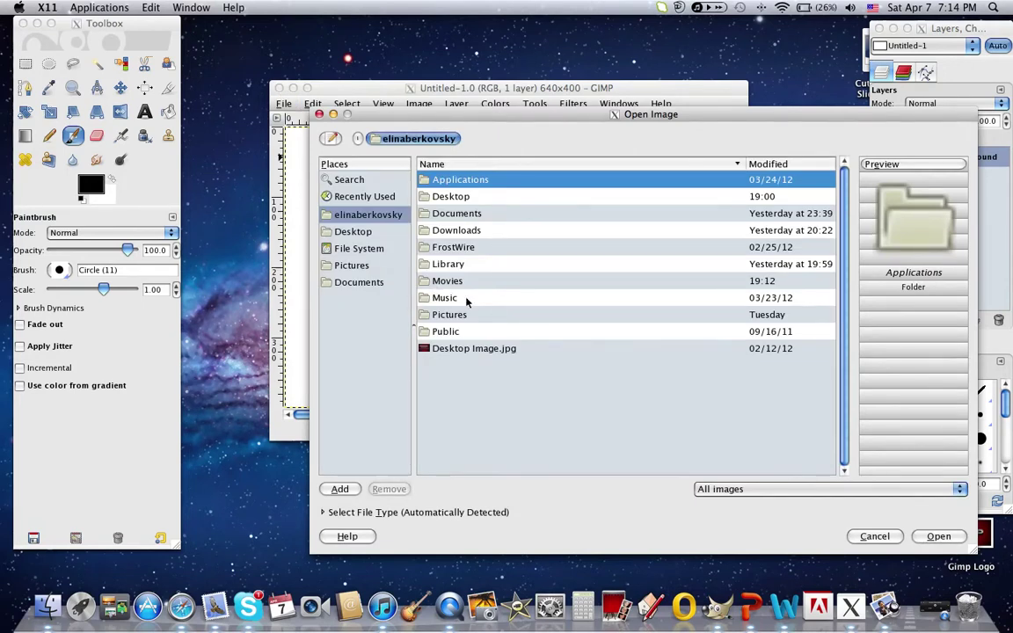
click(444, 297)
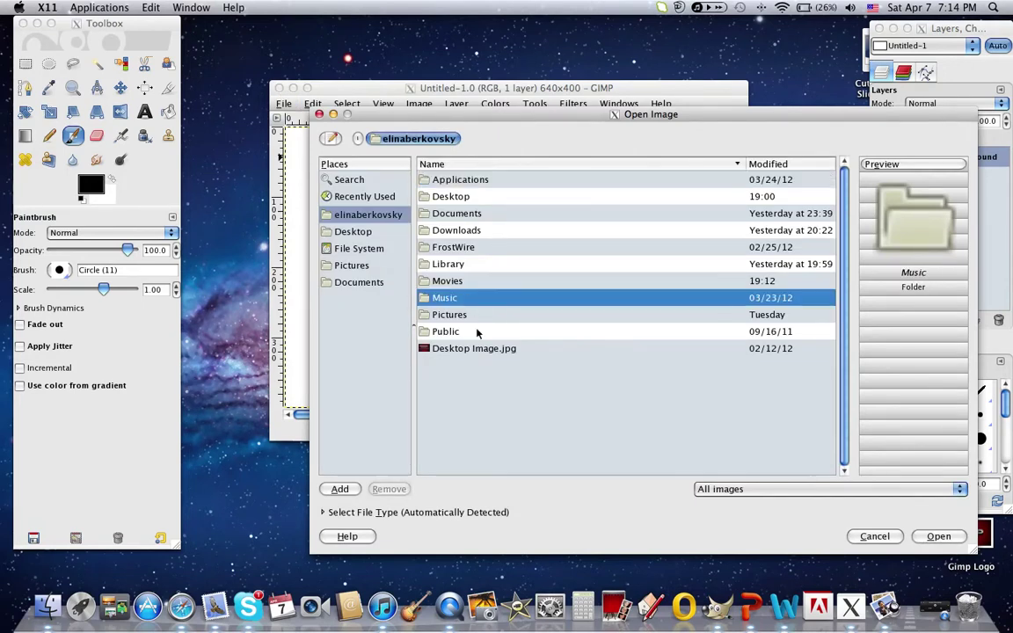
click(457, 232)
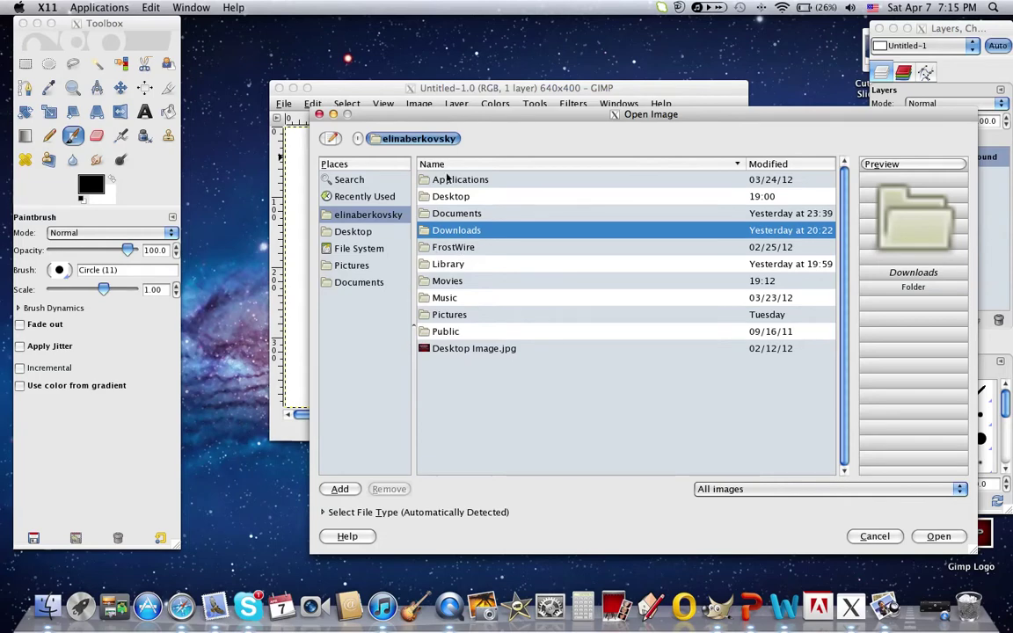
double_click(456, 197)
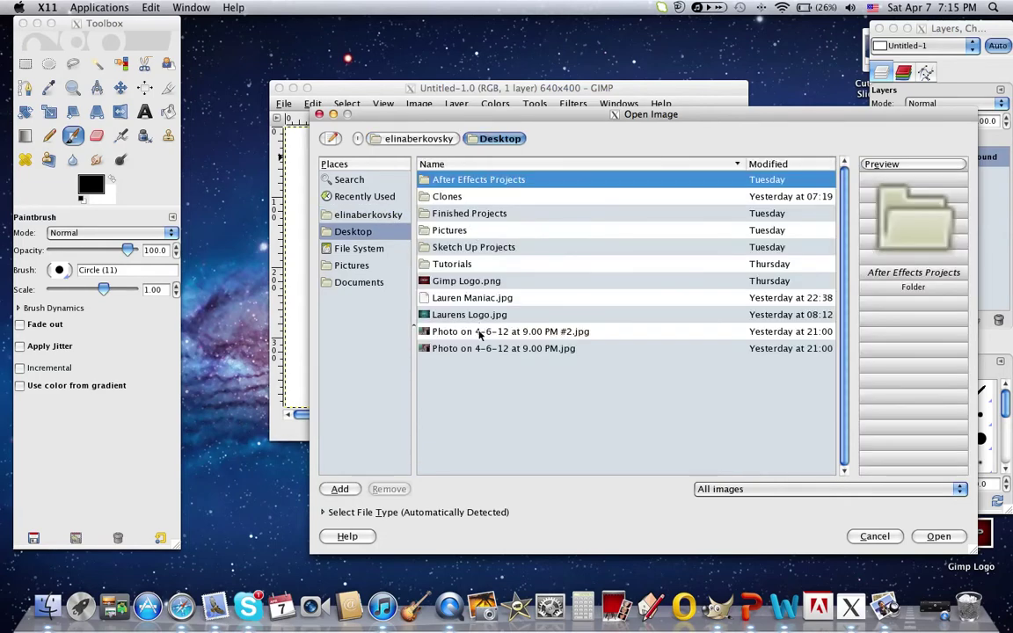
click(480, 332)
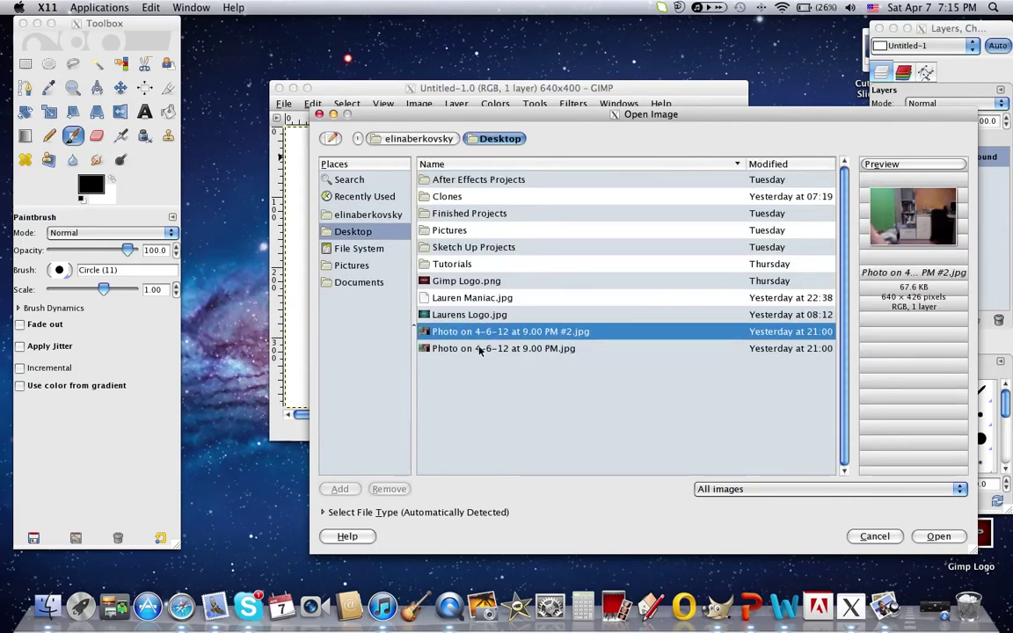
shift+click(480, 350)
click(934, 536)
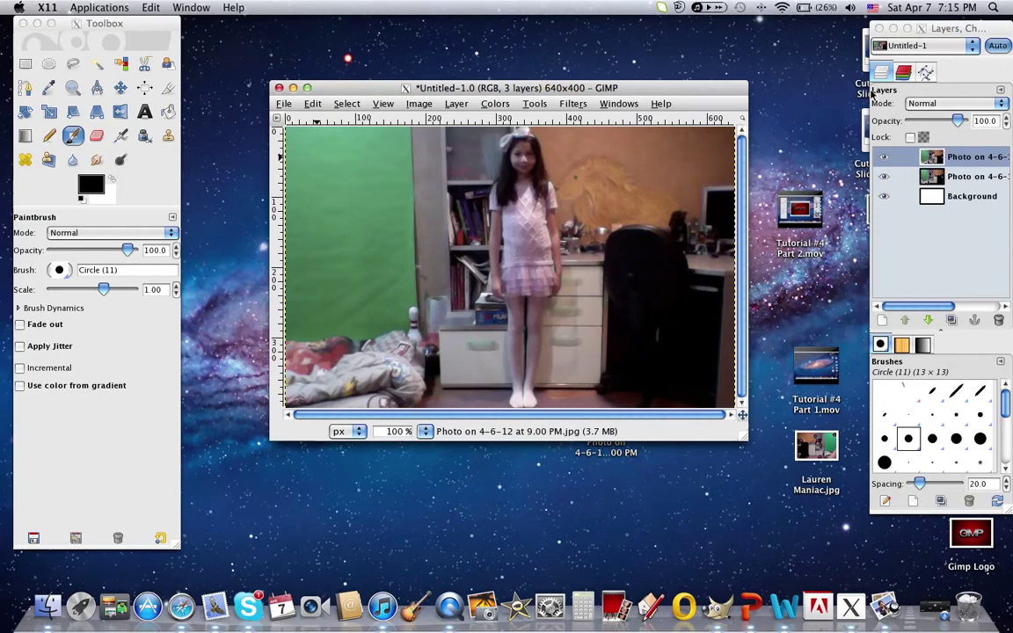
Step: Merge the #2 photo layer down into Background and make the 9.00 PM layer active
click(921, 104)
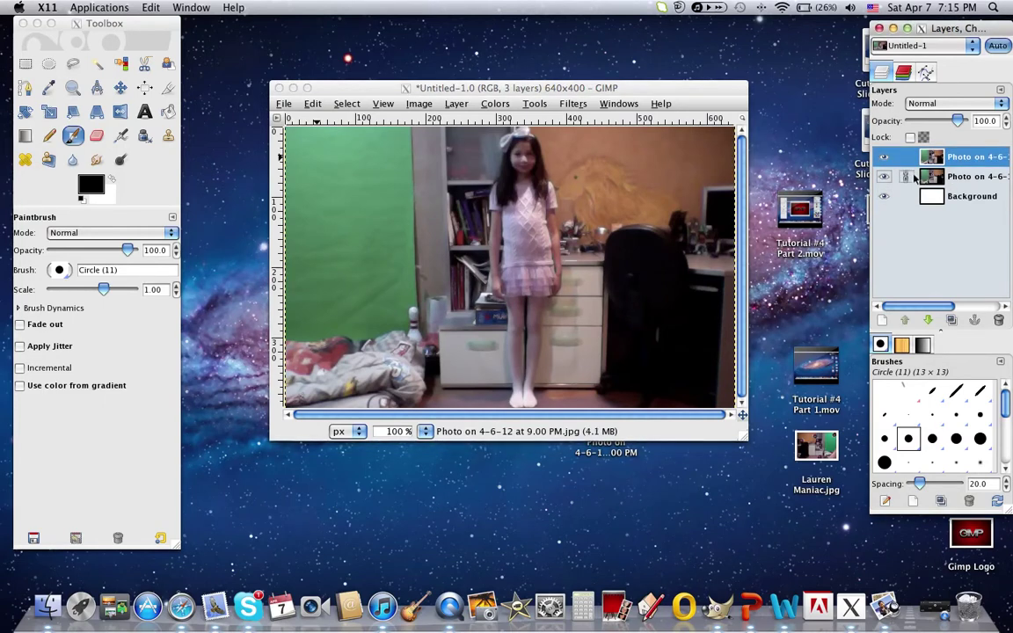
click(932, 177)
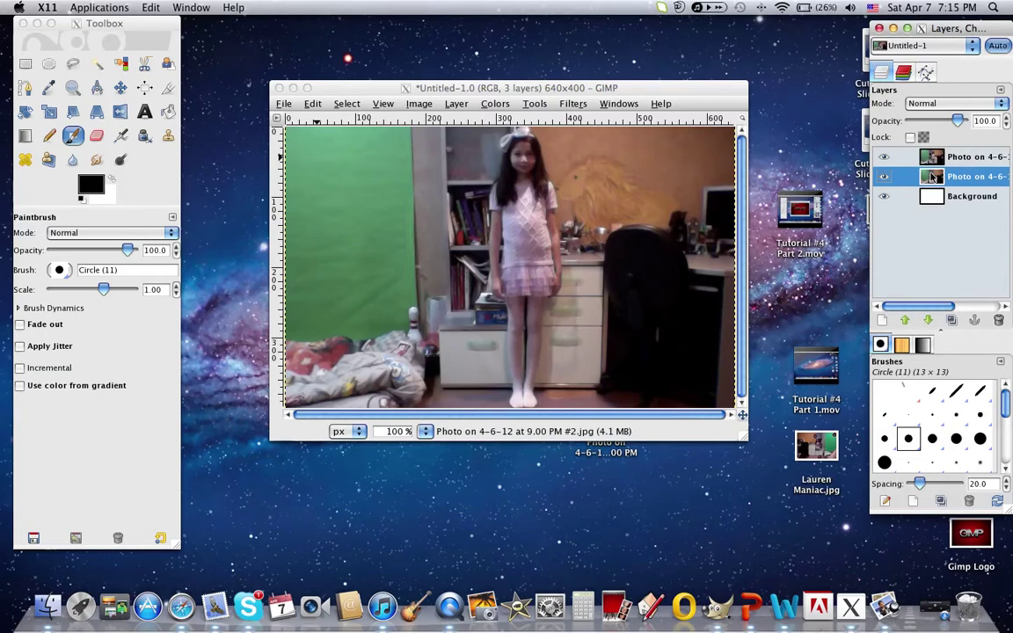
right_click(932, 177)
click(785, 243)
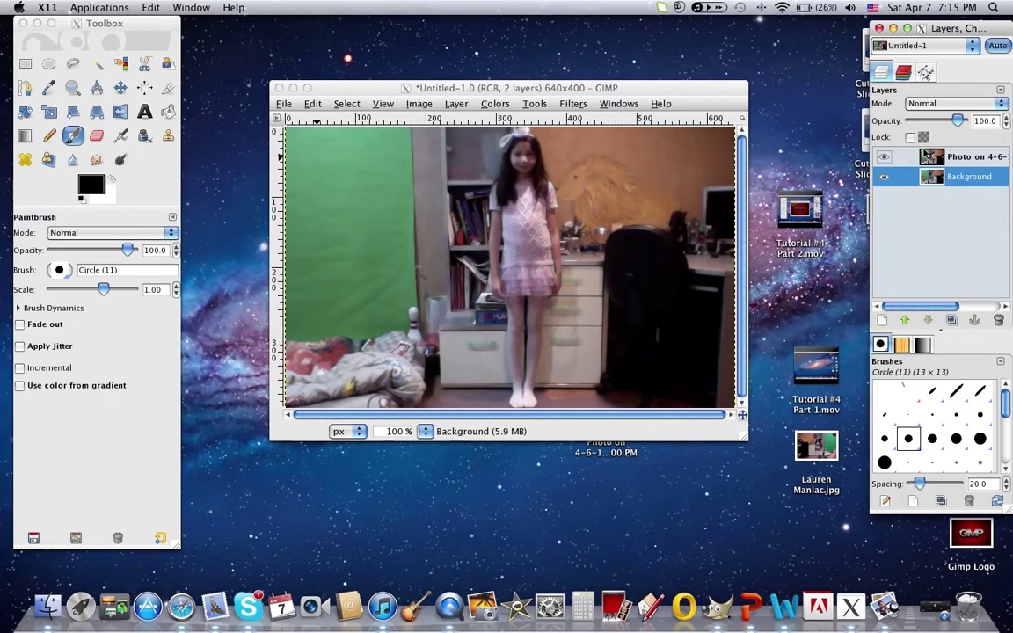
click(923, 159)
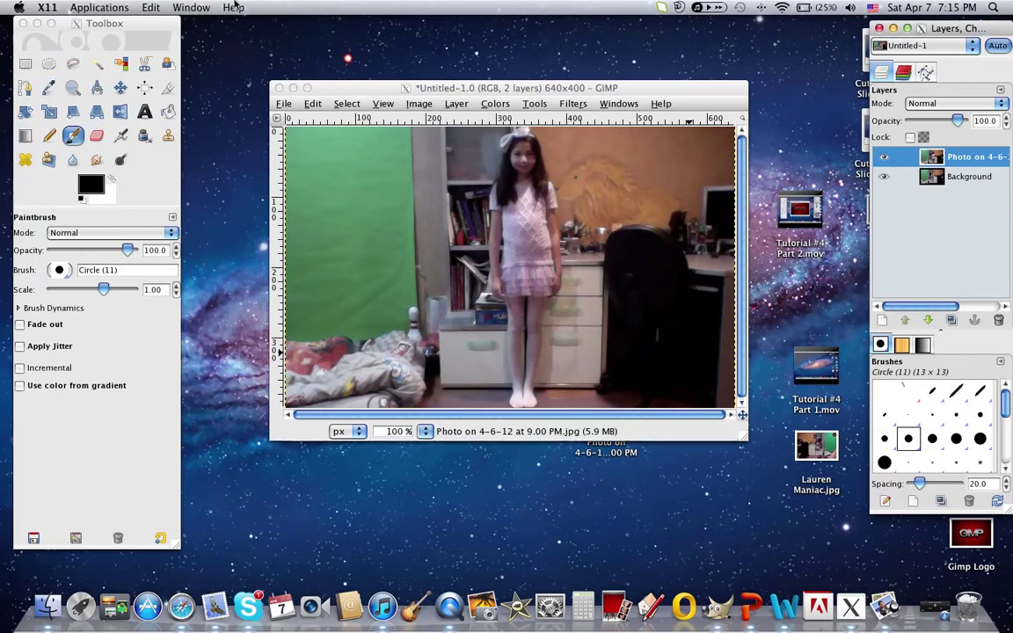
Step: Trace a closed Free Select outline around the standing girl's head and long hair
click(74, 66)
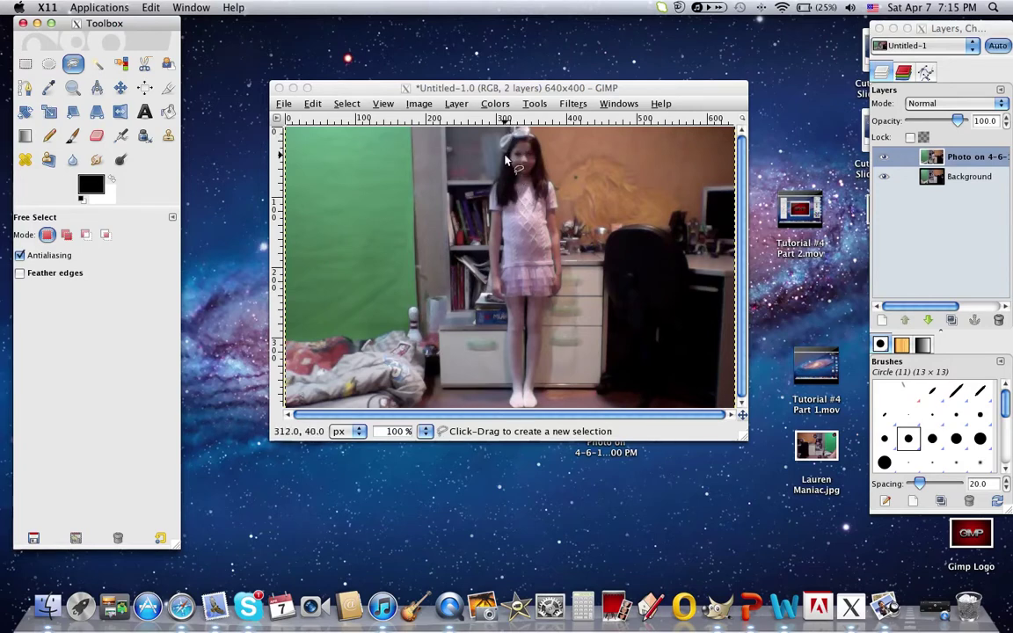
click(504, 153)
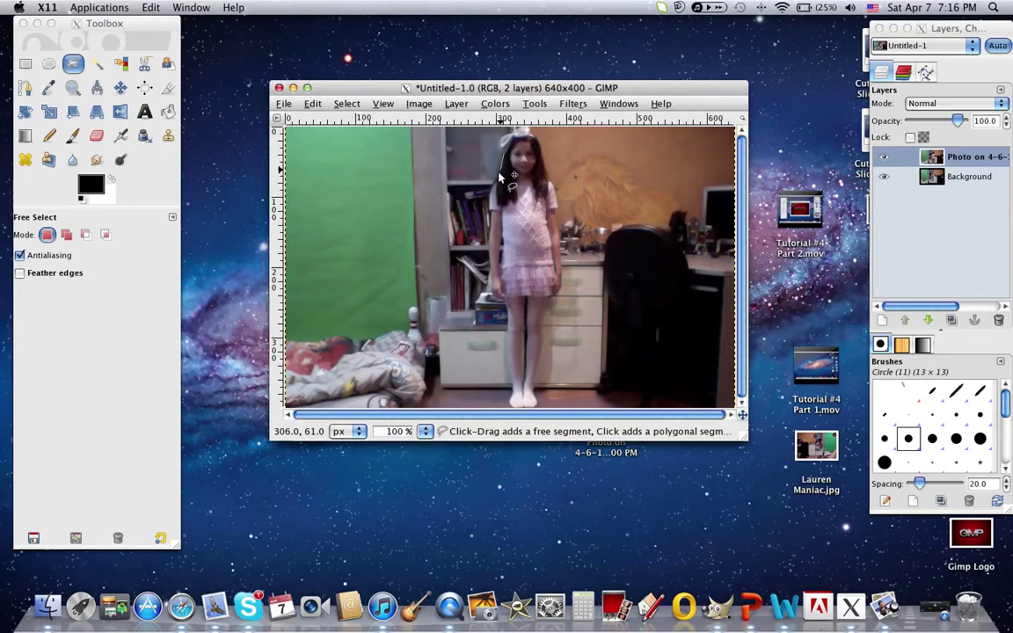
drag(498, 175, 498, 196)
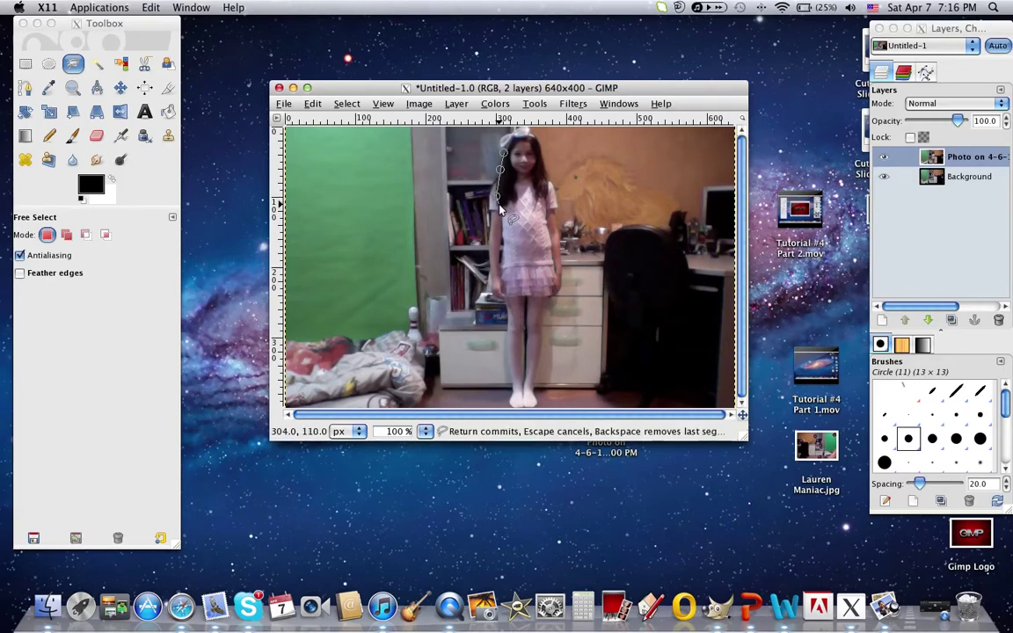
click(510, 201)
click(517, 187)
click(538, 195)
click(558, 187)
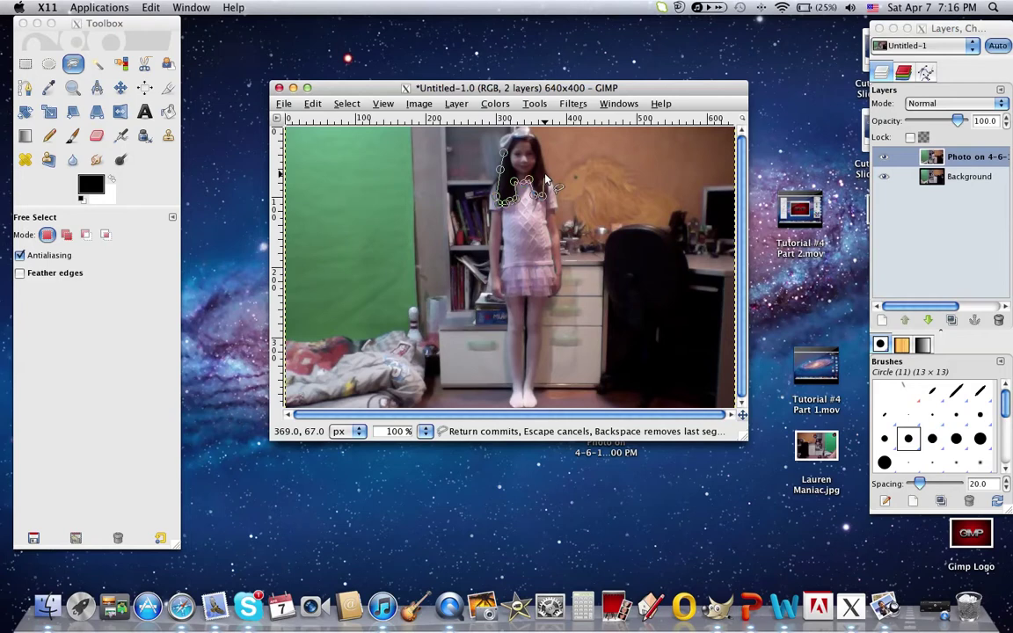
click(550, 151)
click(505, 154)
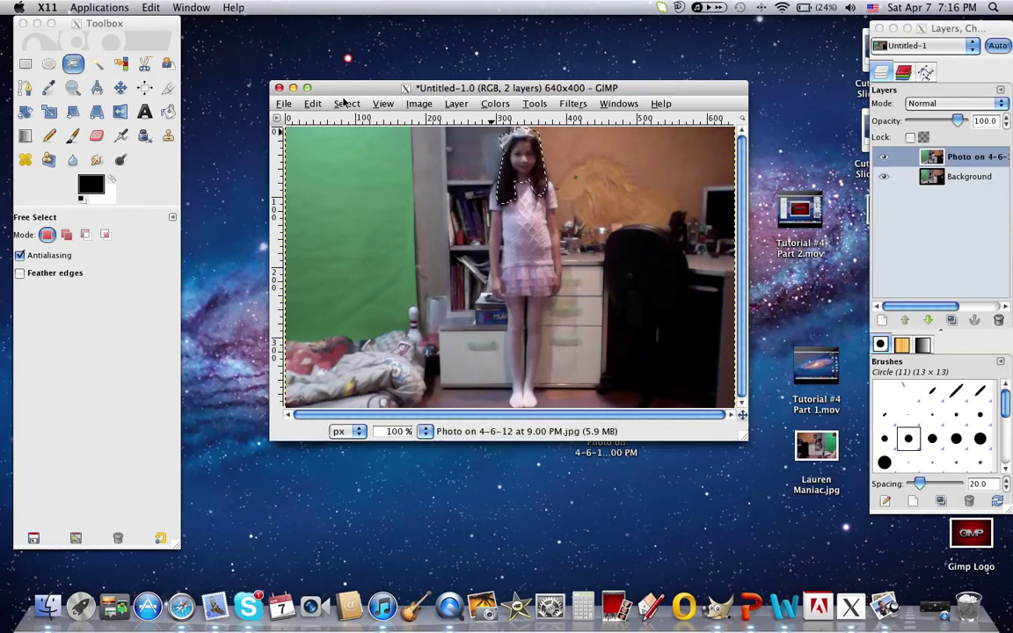
Step: Copy the selected head and hair, then set the selection to None
click(315, 104)
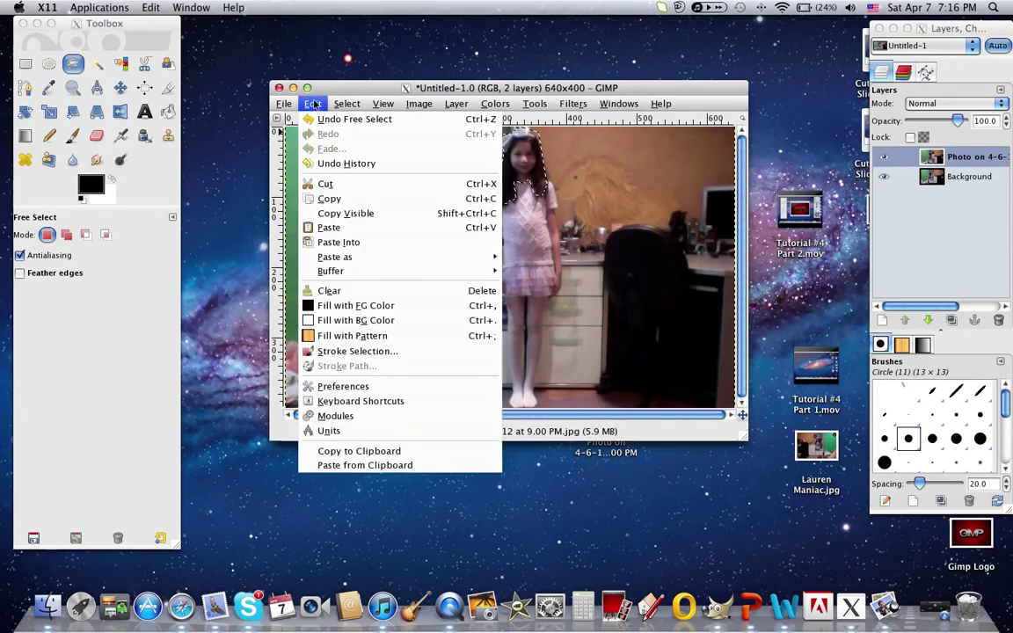
click(357, 198)
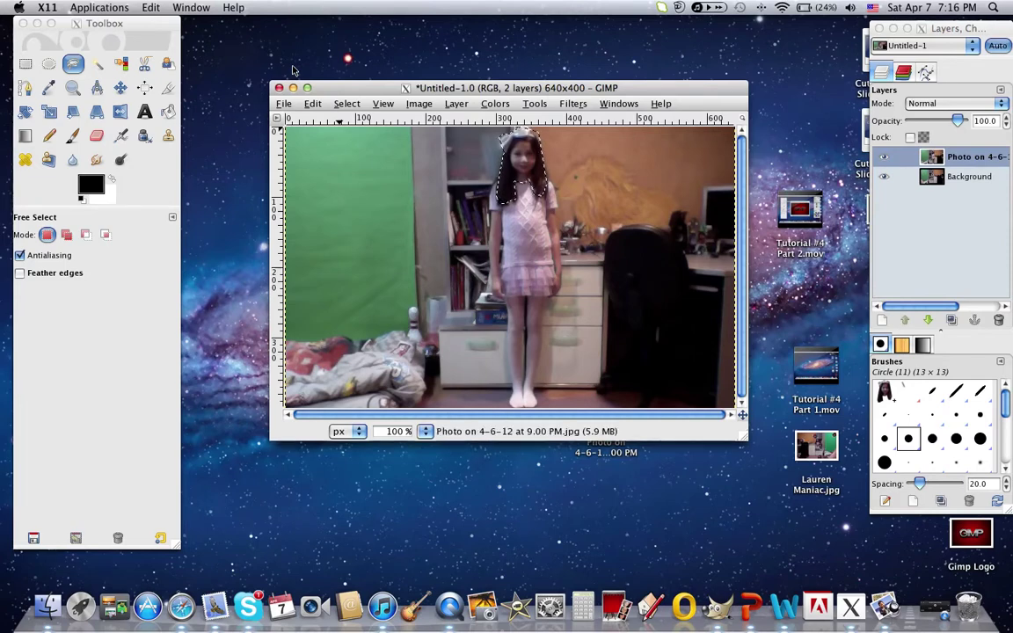
click(346, 104)
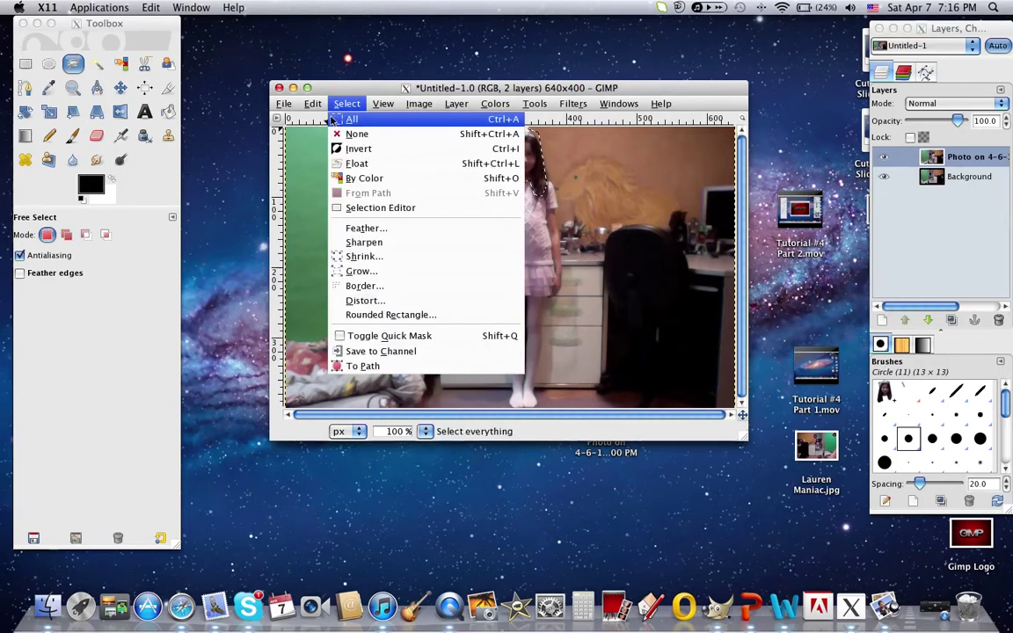
click(357, 134)
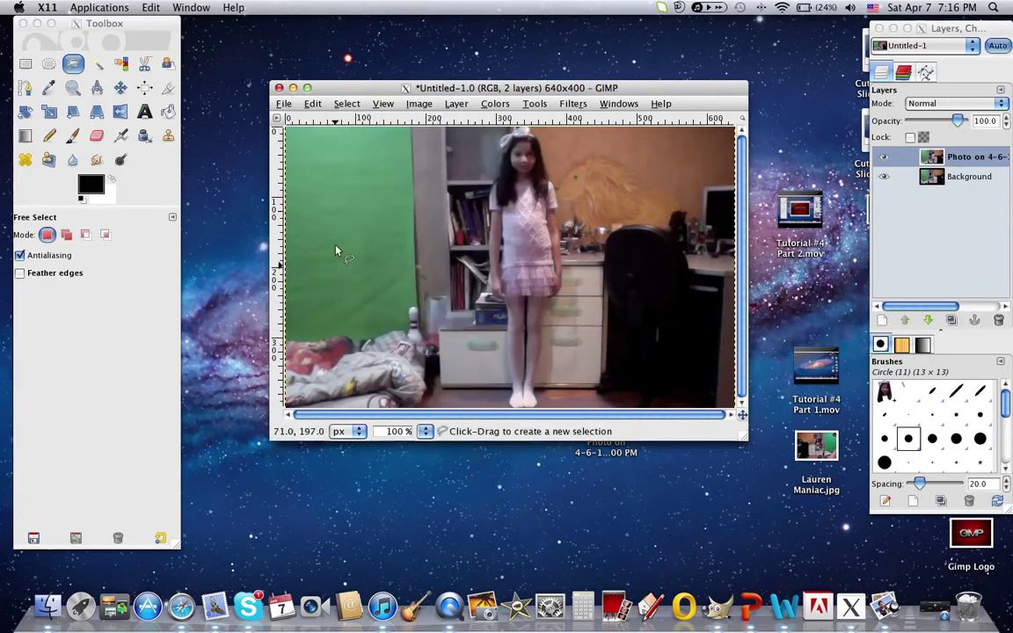
Step: Outline the girl's body from shoulders, down both sides and legs to her feet, closing the loop
click(498, 182)
click(489, 194)
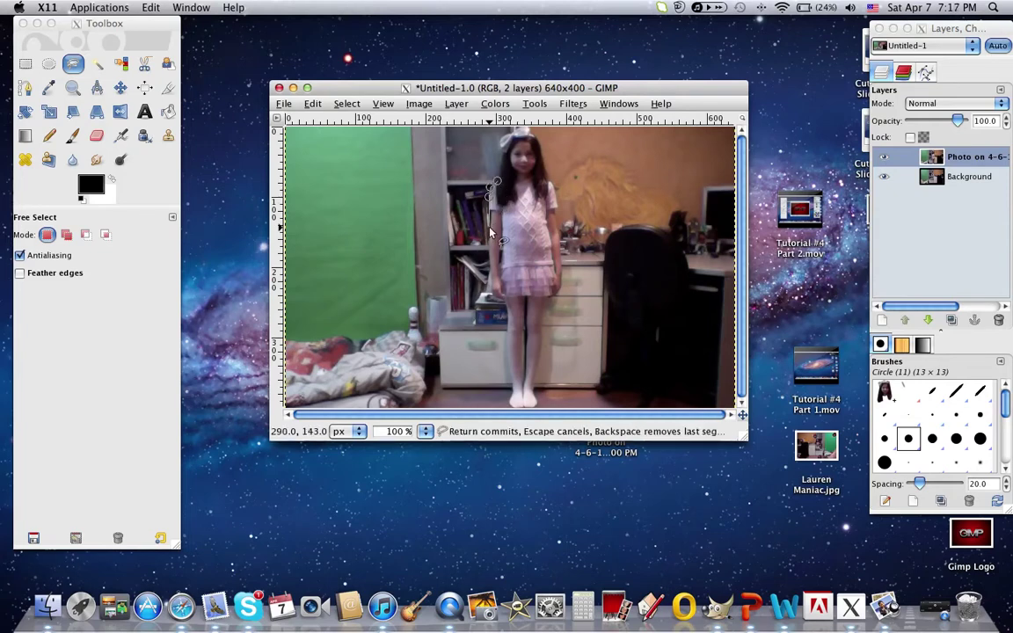
click(491, 215)
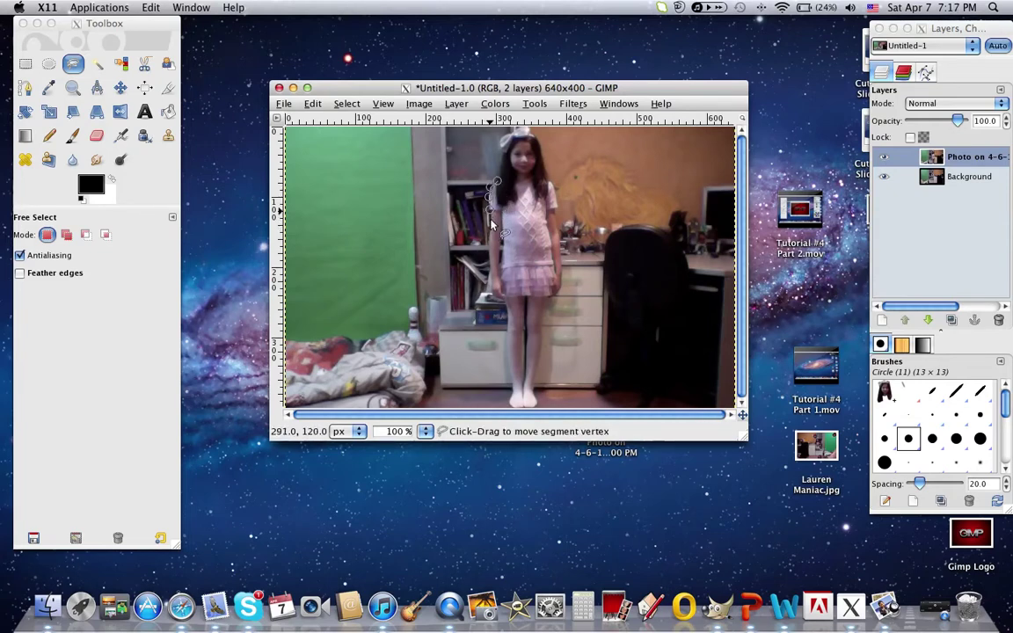
click(487, 258)
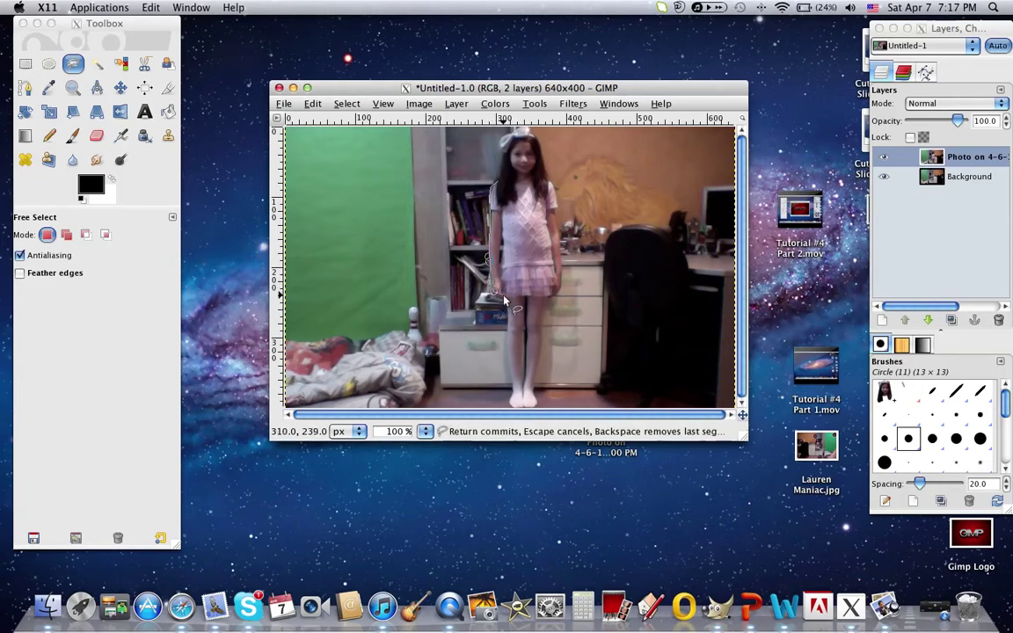
click(504, 303)
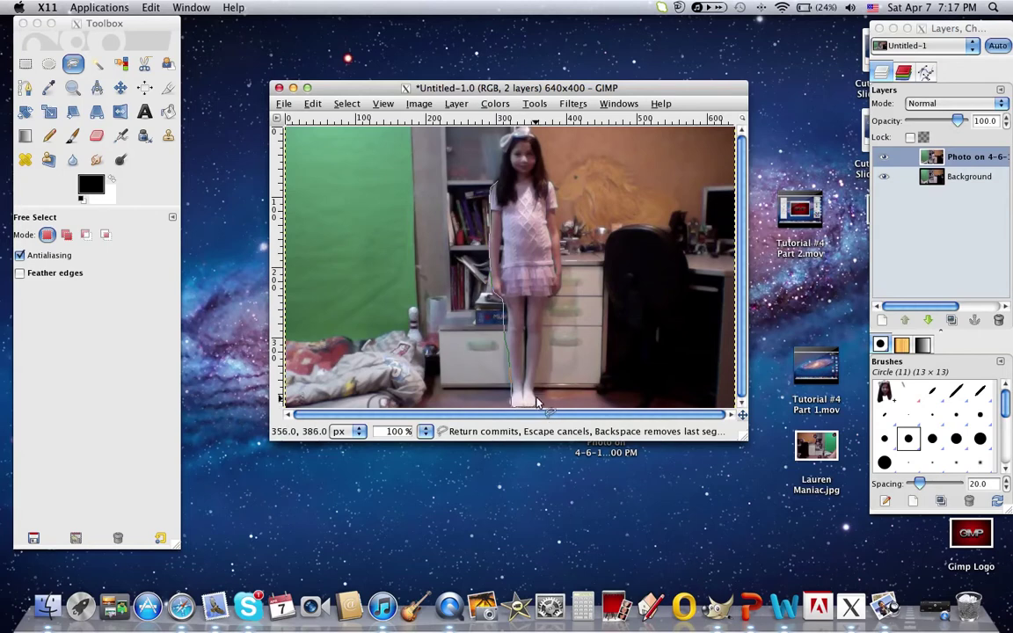
click(543, 325)
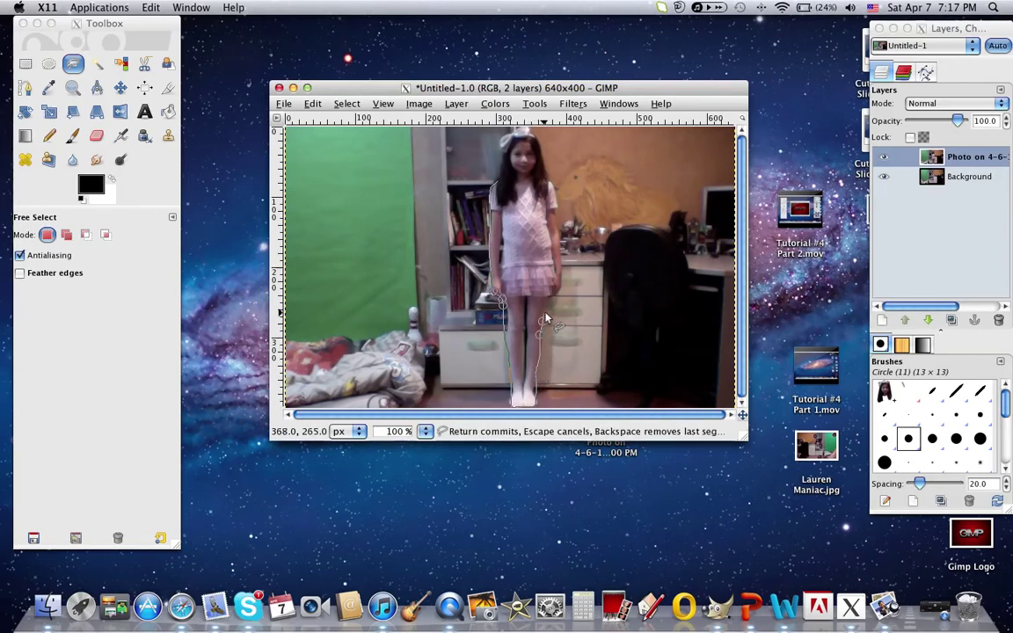
click(546, 298)
click(557, 287)
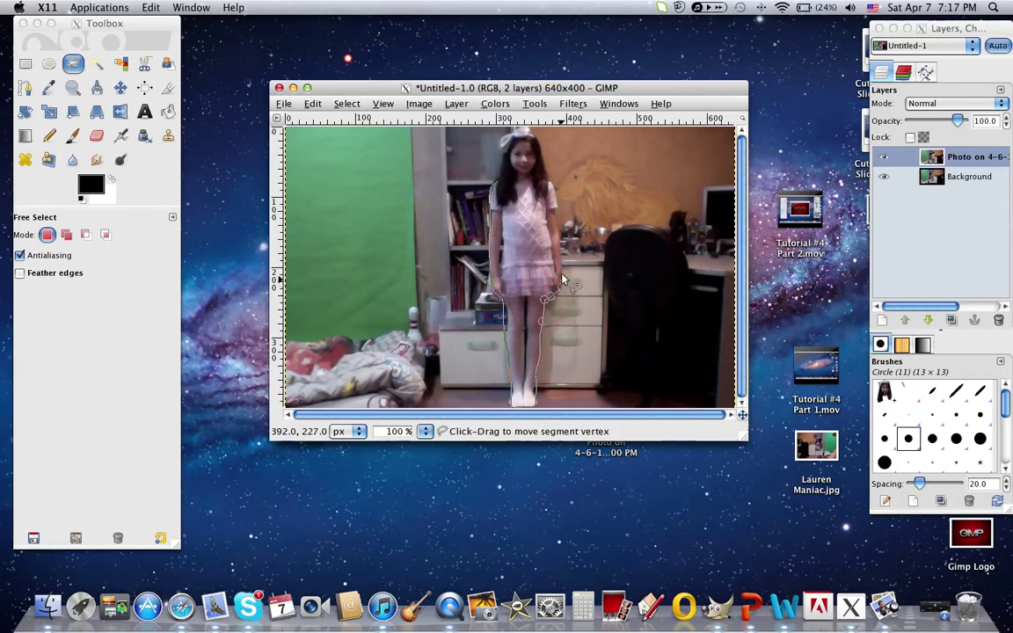
click(554, 205)
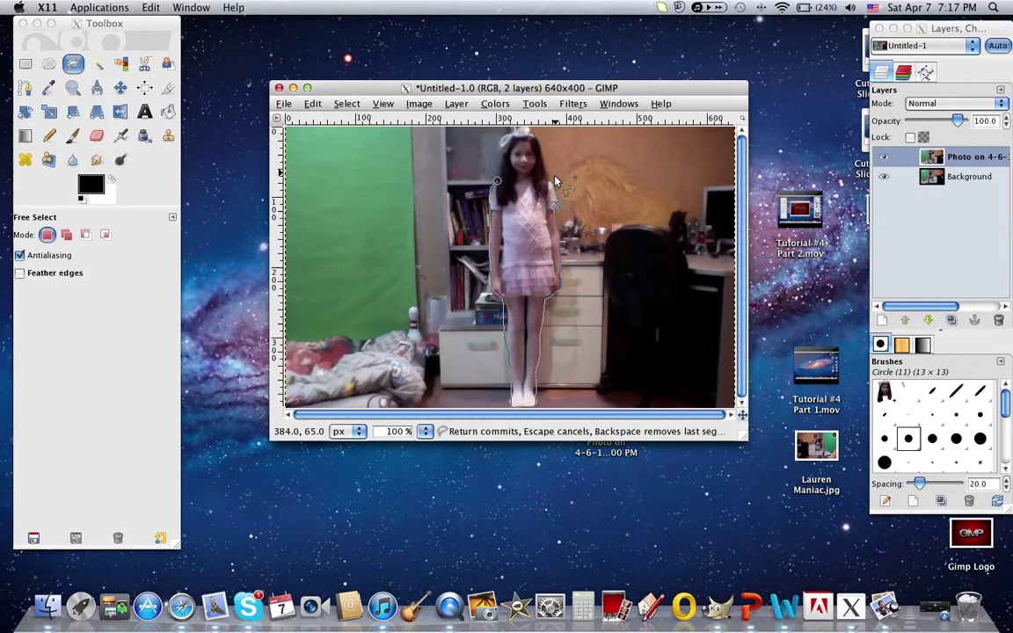
click(548, 182)
click(532, 183)
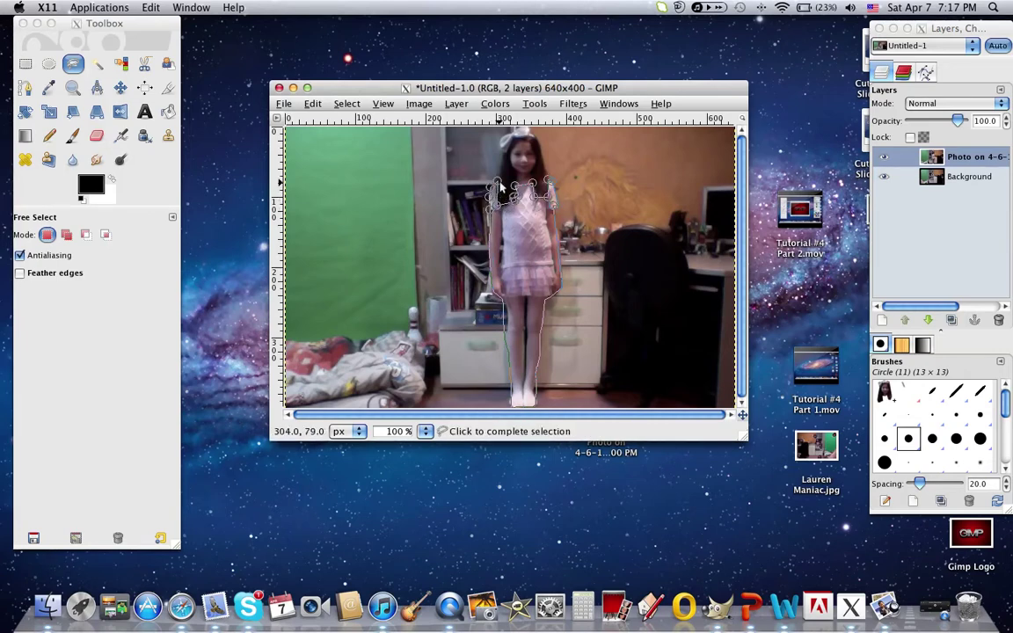
click(502, 185)
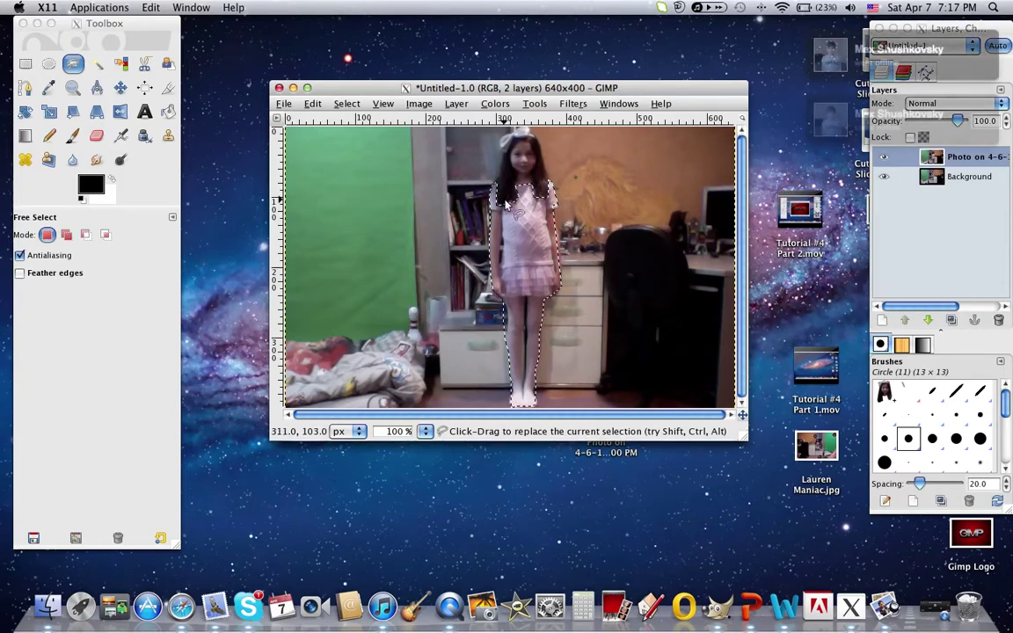
Step: Scale the selected body down to 40 × 128 pixels with the Scale tool
click(313, 104)
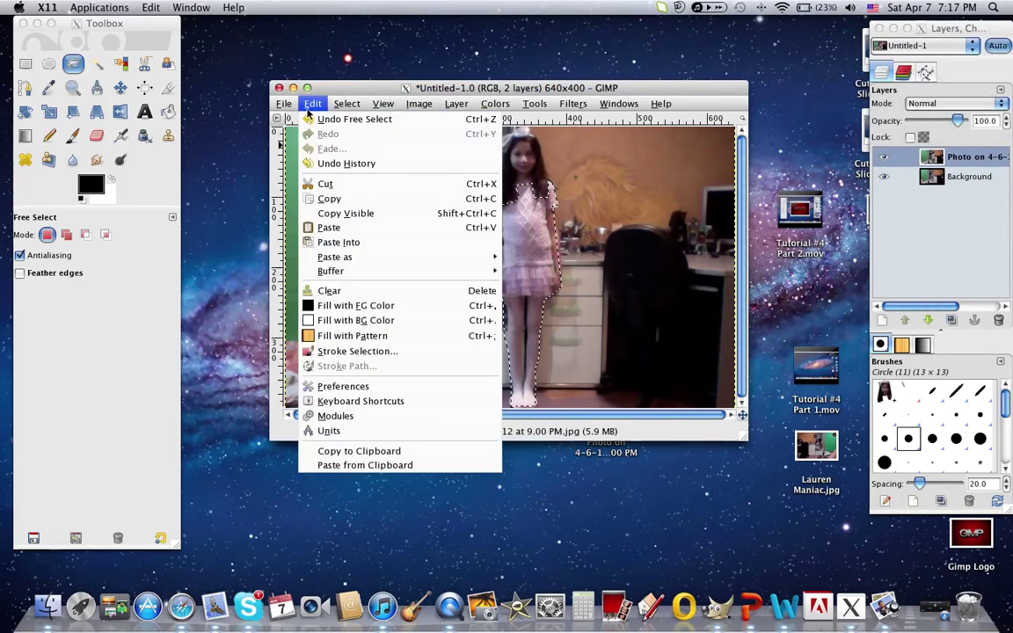
click(308, 110)
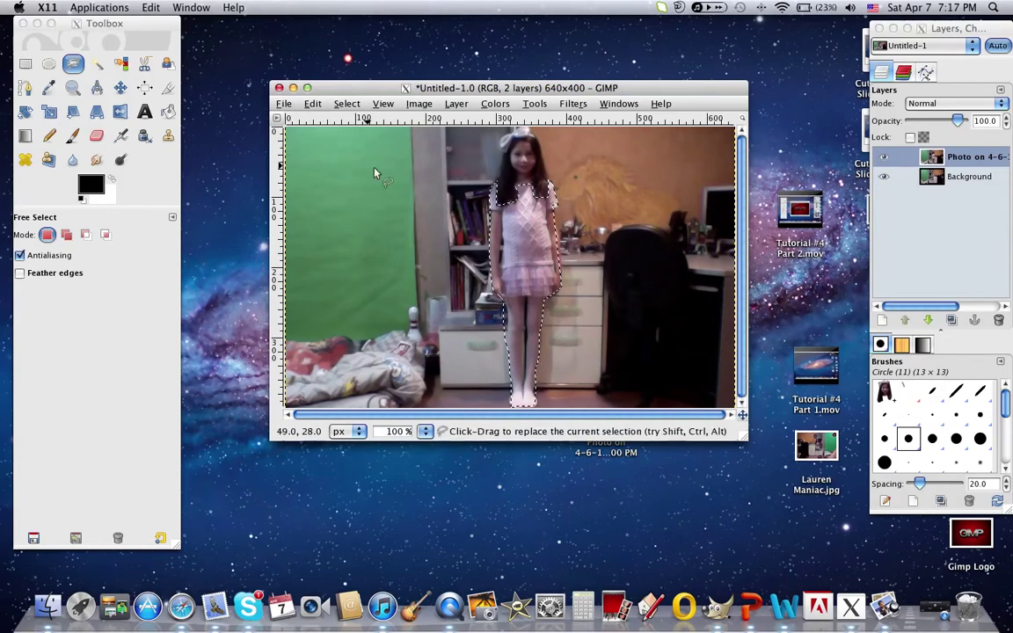
click(50, 110)
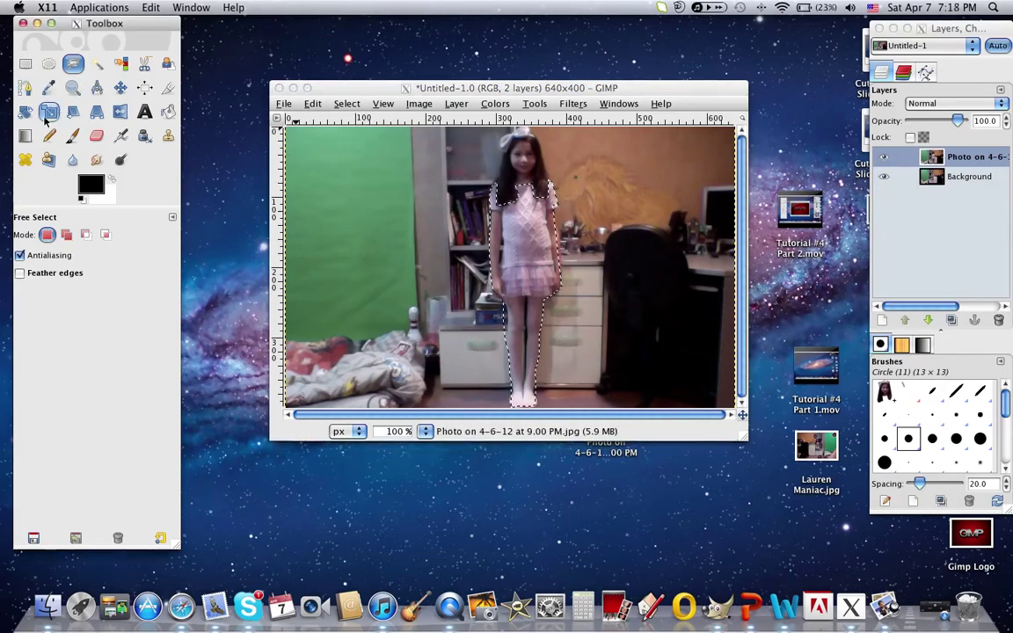
click(50, 110)
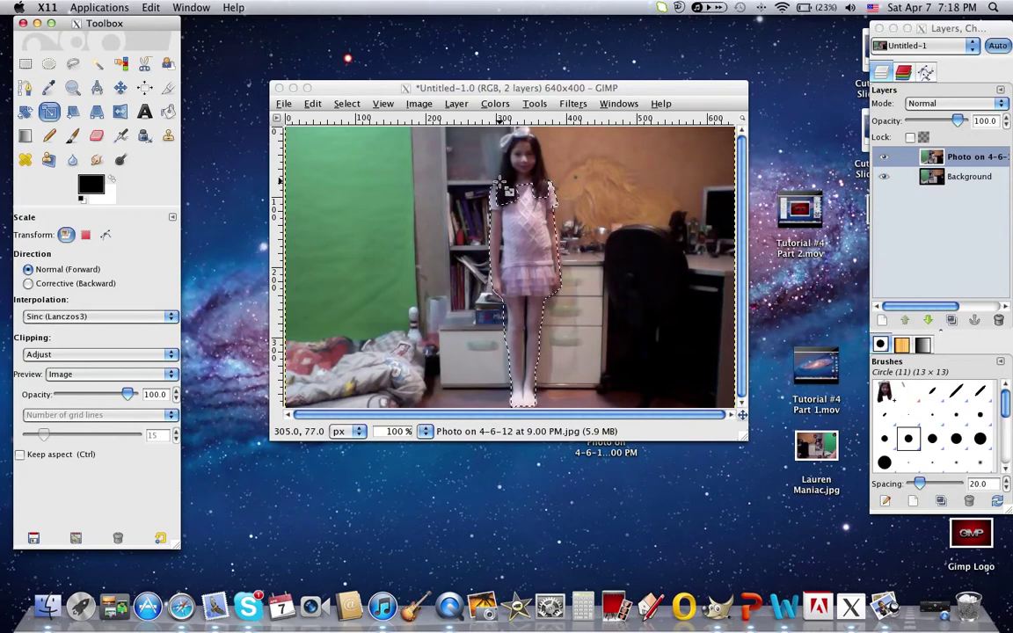
drag(502, 184, 548, 256)
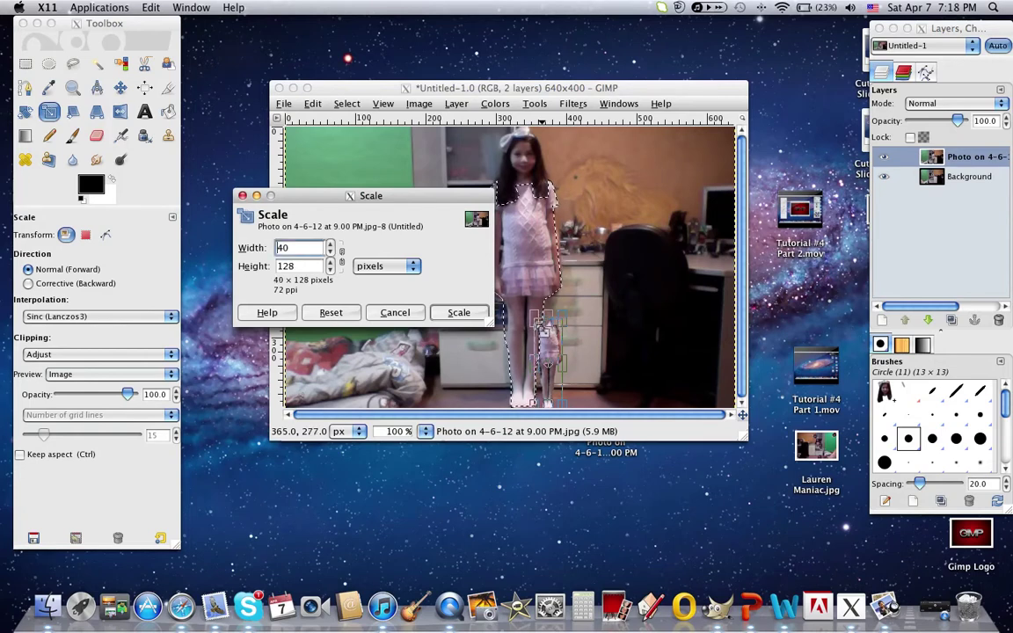
click(453, 312)
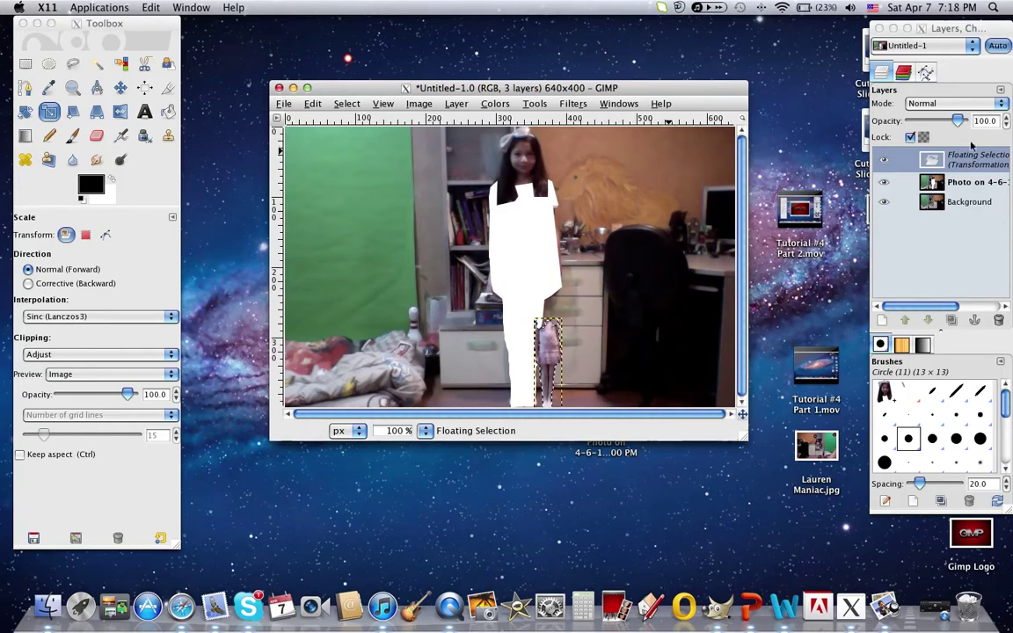
Step: Turn the floating scaled body into its own layer and delete the 9.00 PM photo layer
scroll(994, 157, right, 2)
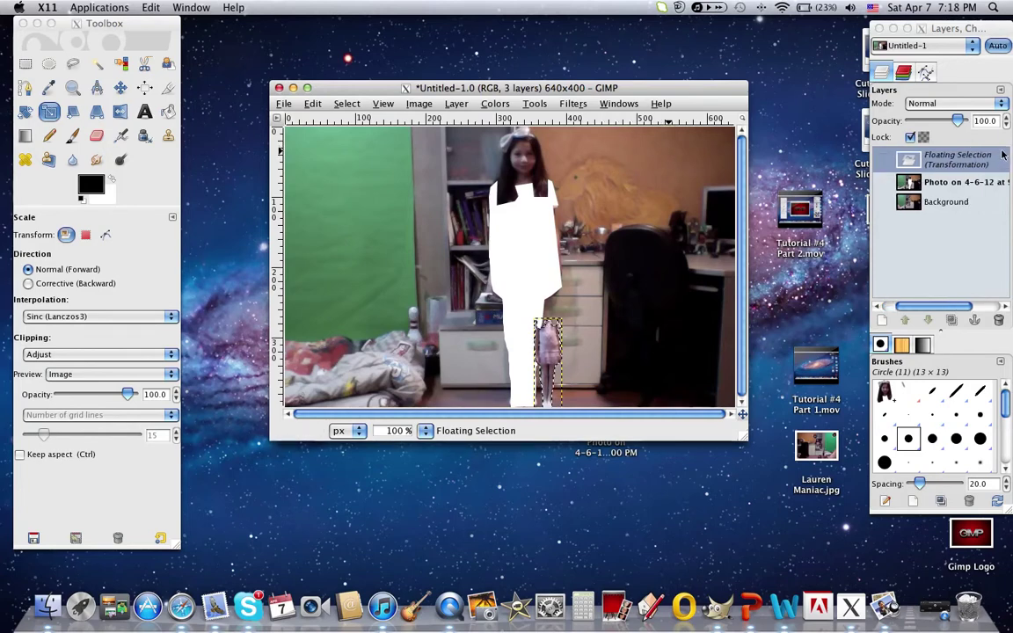
scroll(945, 167, left, 2)
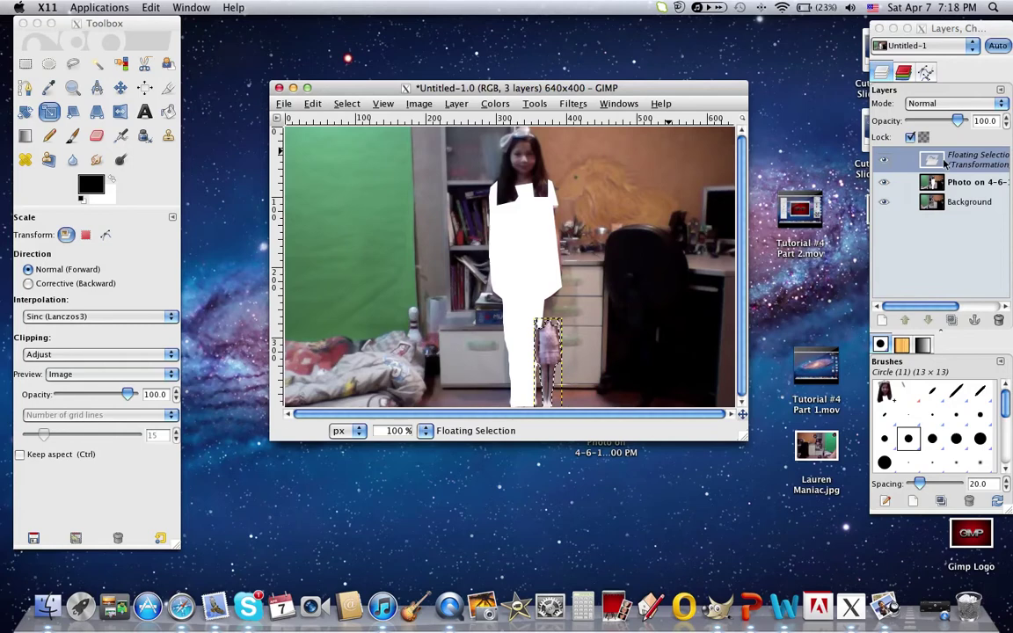
click(943, 163)
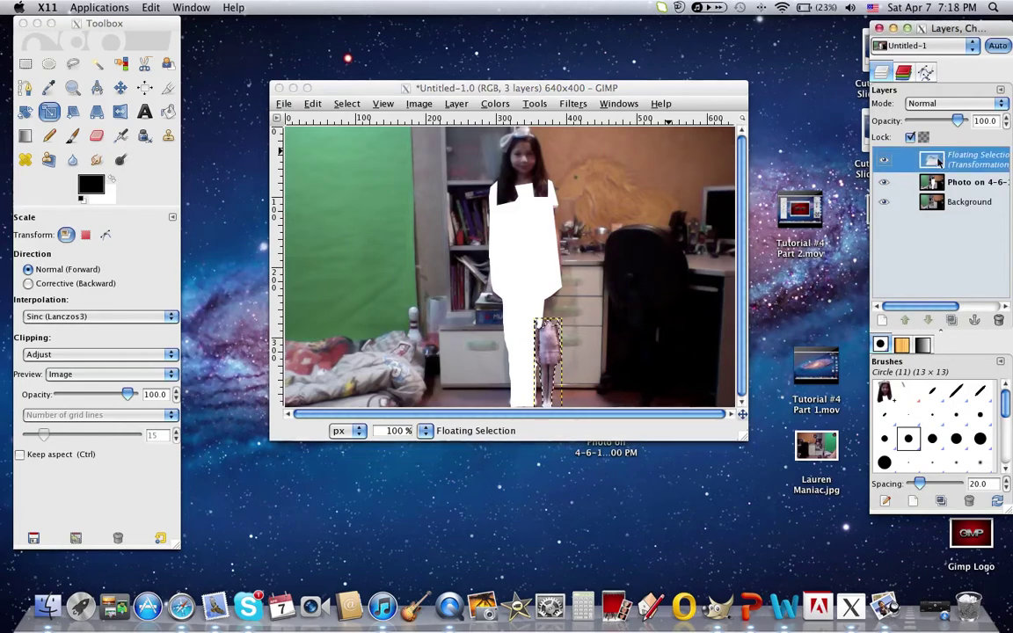
right_click(939, 161)
click(896, 184)
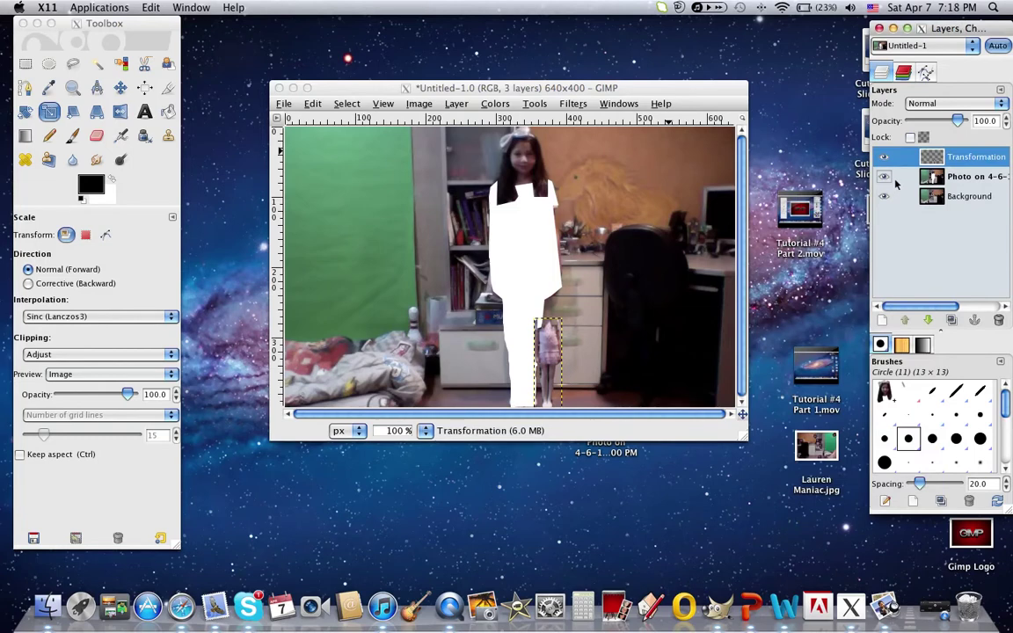
click(976, 177)
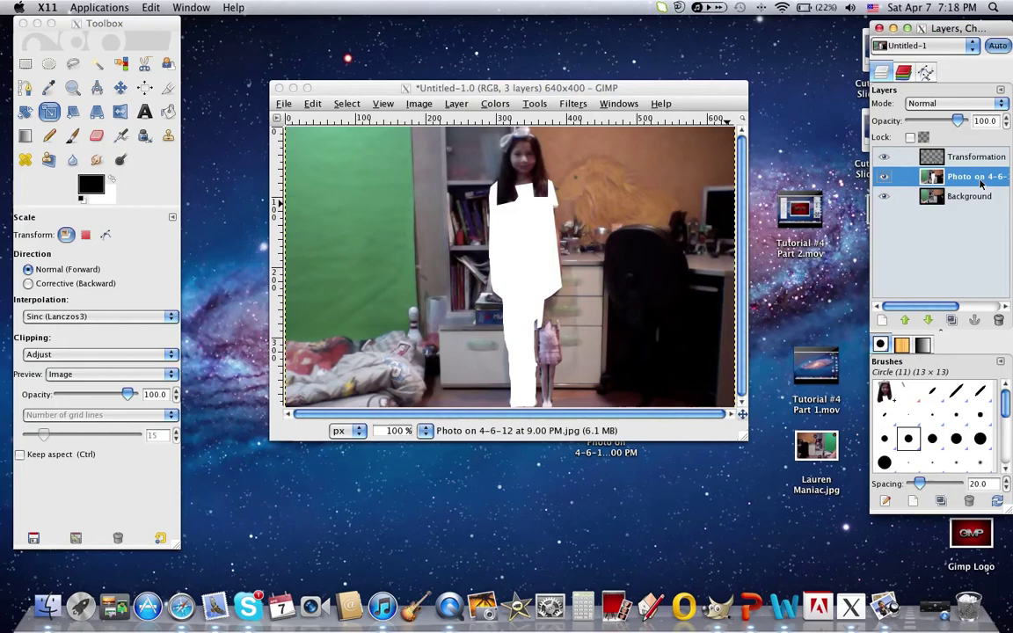
click(1001, 322)
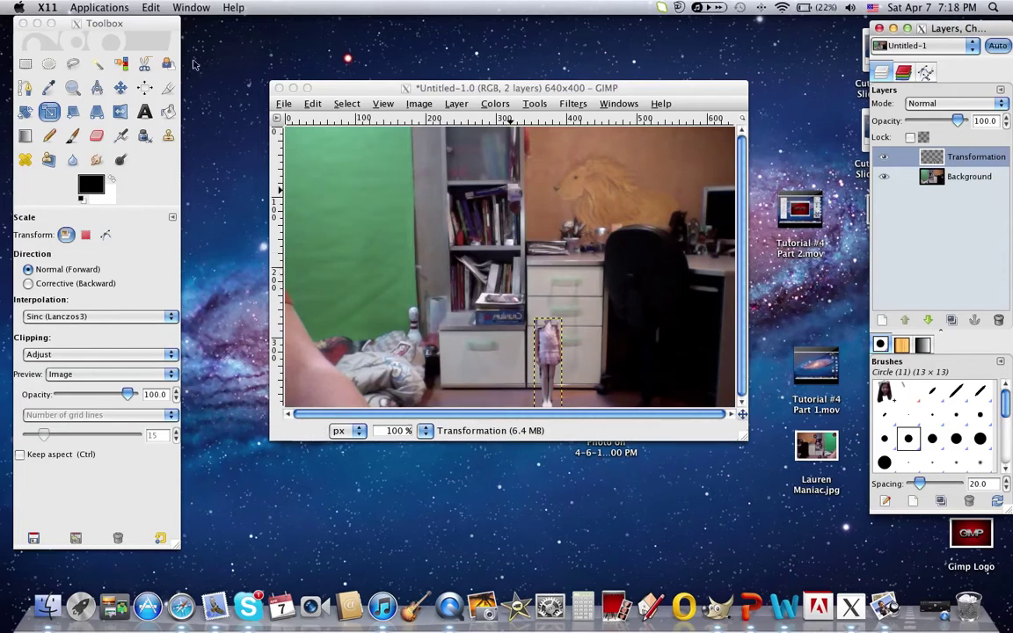
Step: Paste the copied head and hair and convert the floating selection into a new layer
click(312, 104)
click(313, 104)
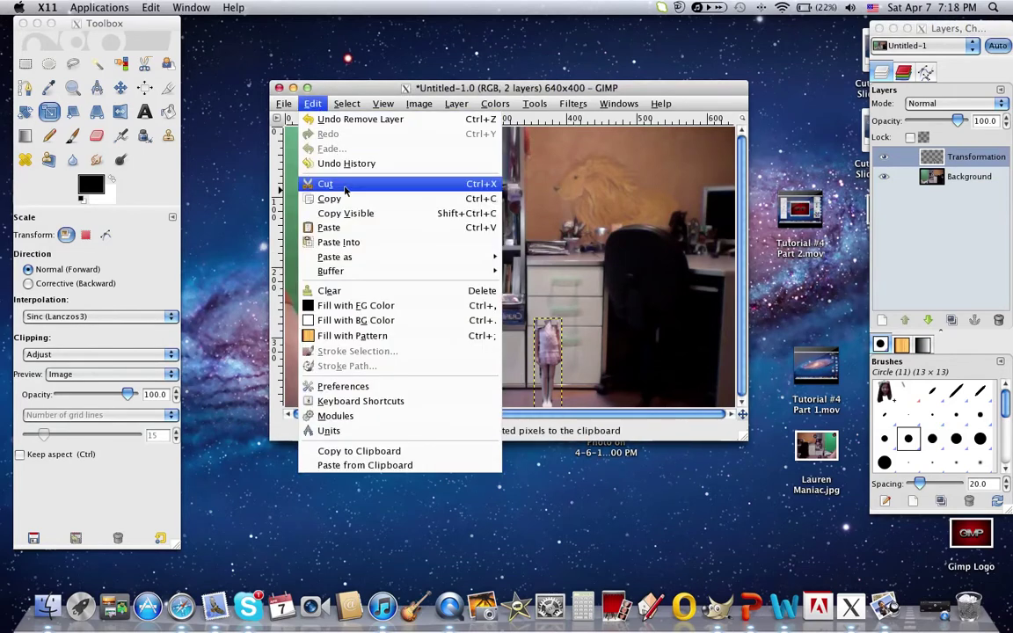
click(334, 227)
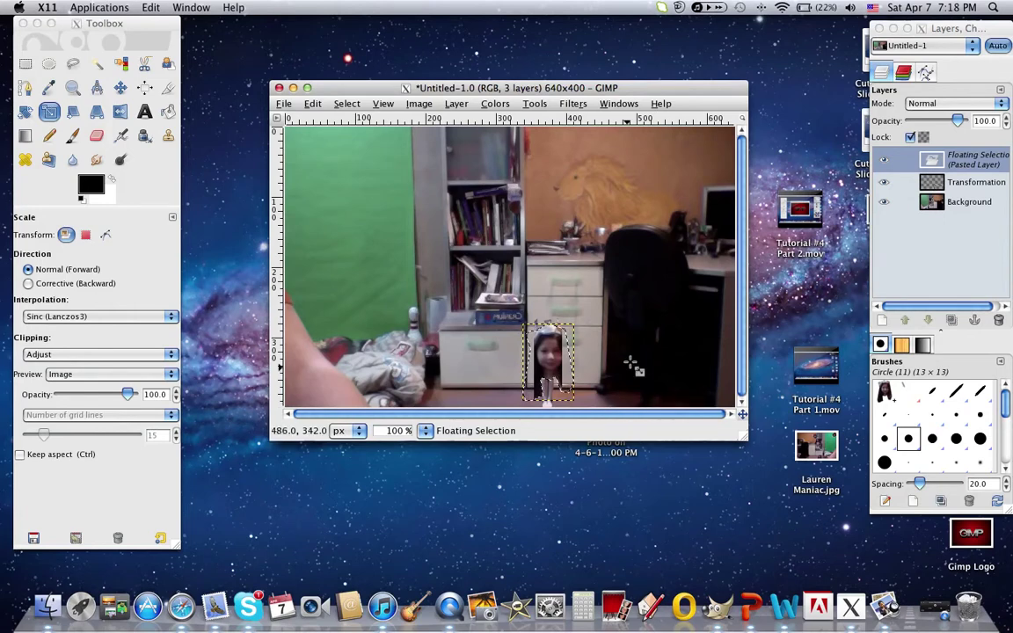
right_click(971, 158)
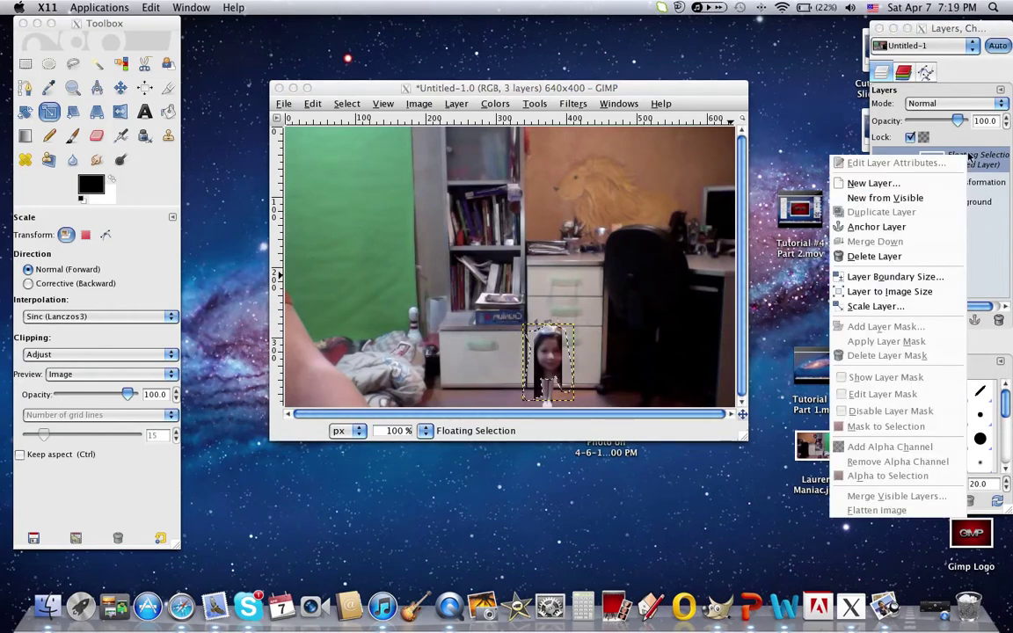
click(938, 183)
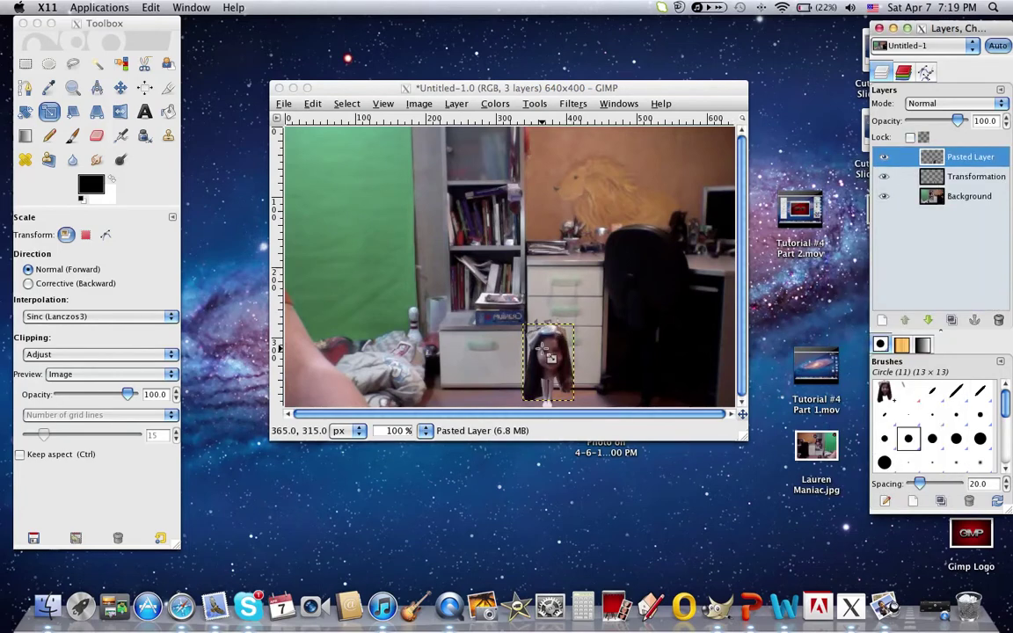
Step: Move the pasted head up over the body and scale it to 67 × 98 pixels
click(121, 87)
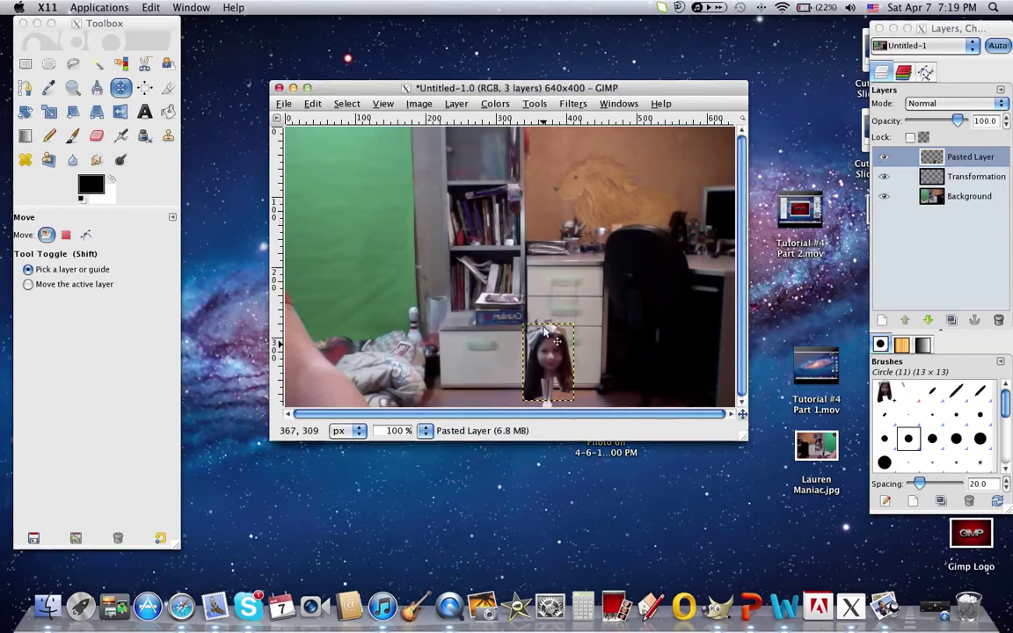
drag(546, 350, 546, 313)
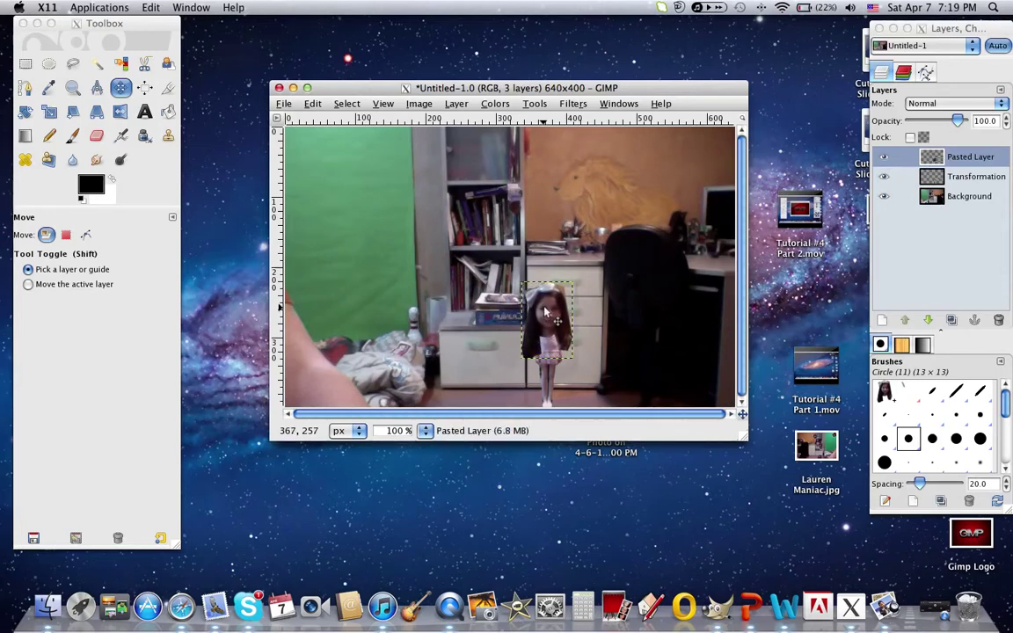
click(50, 112)
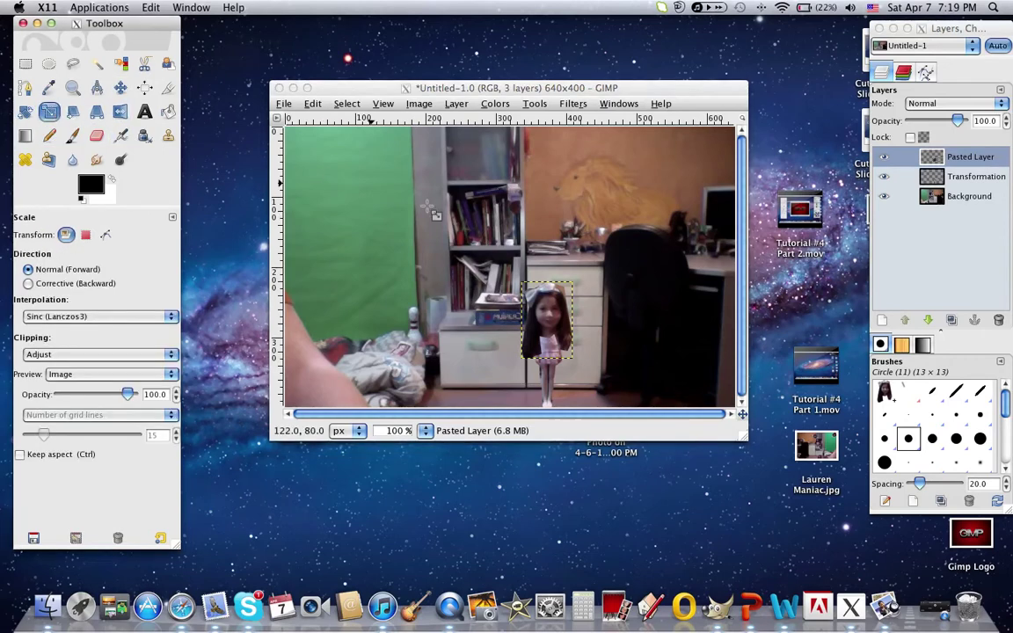
click(533, 301)
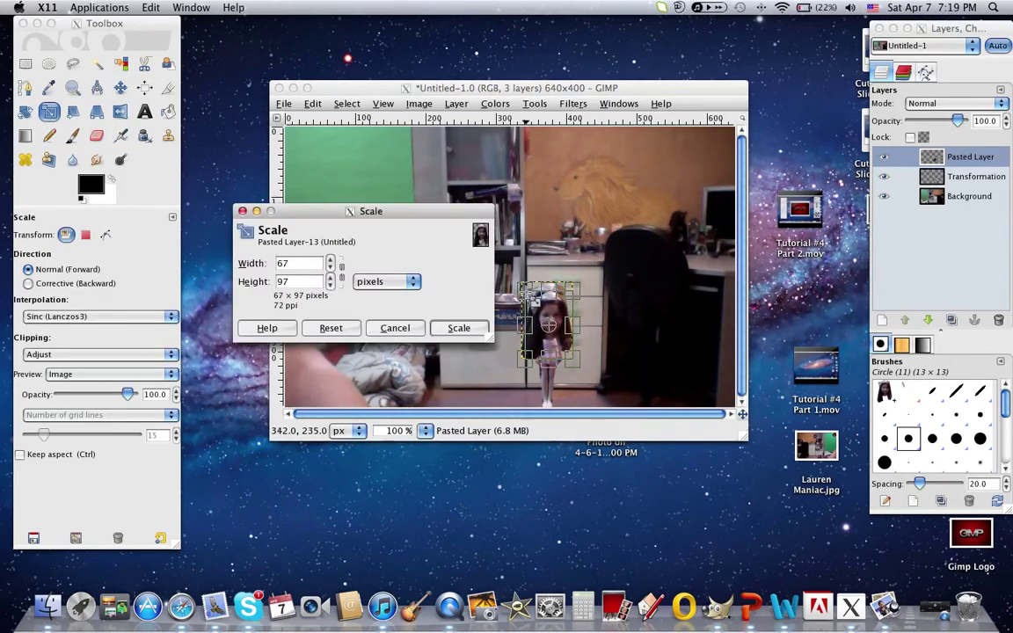
drag(527, 293, 528, 293)
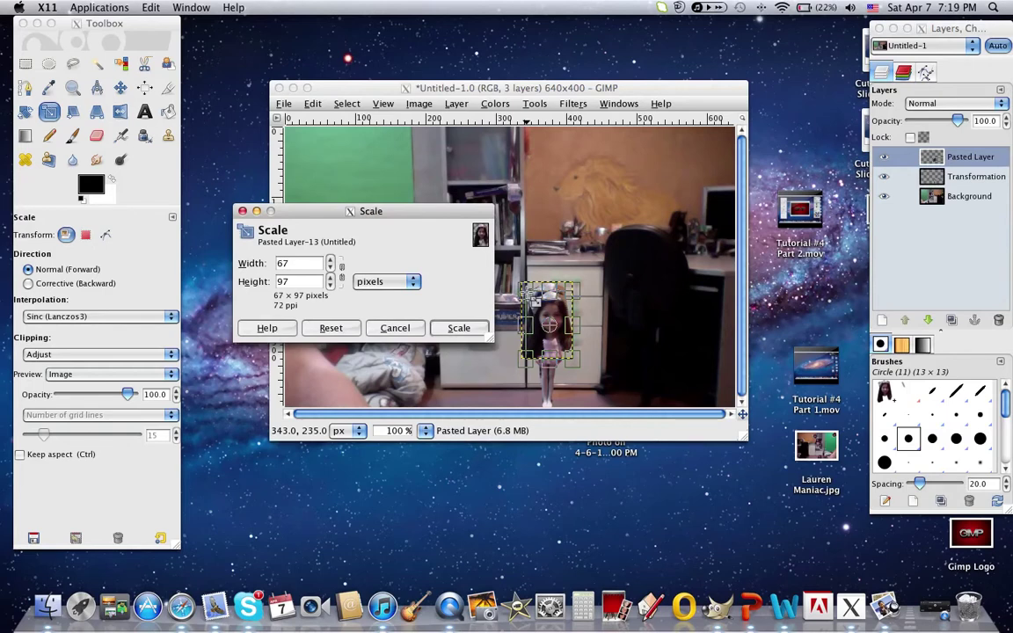
click(466, 329)
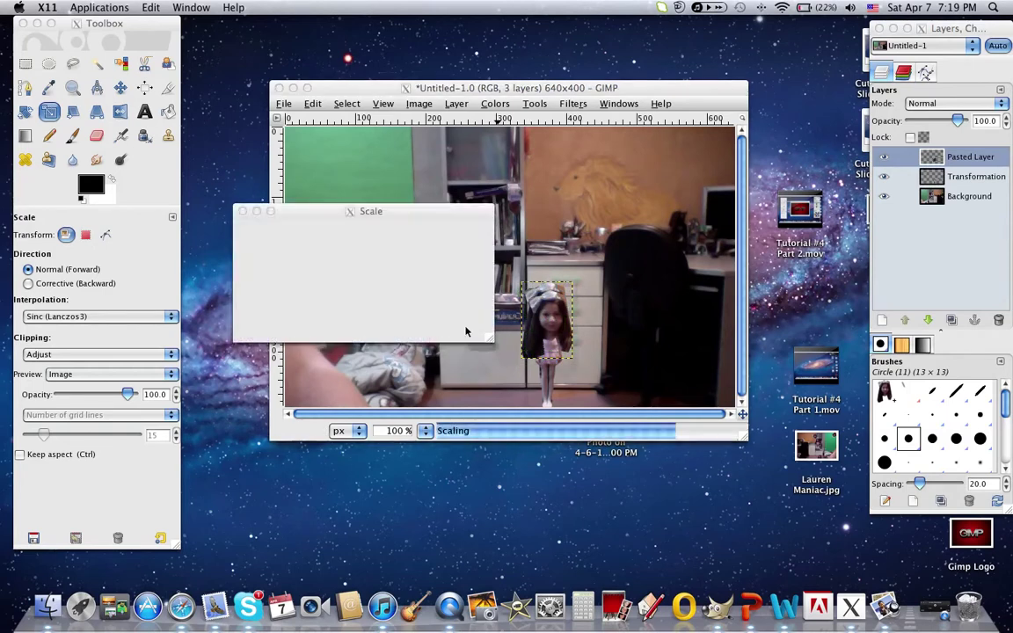
click(542, 318)
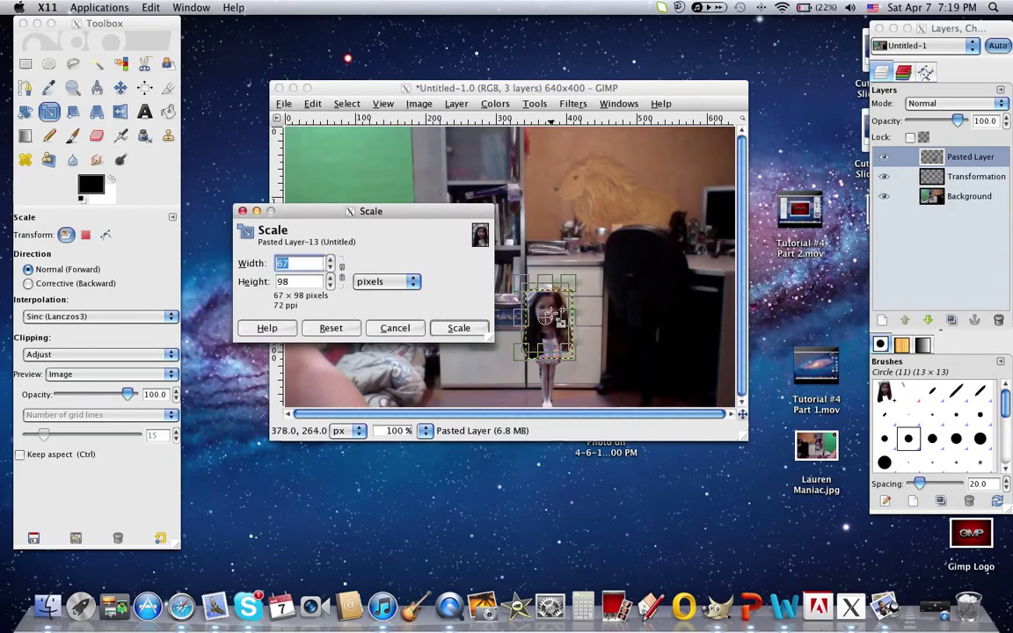
click(458, 328)
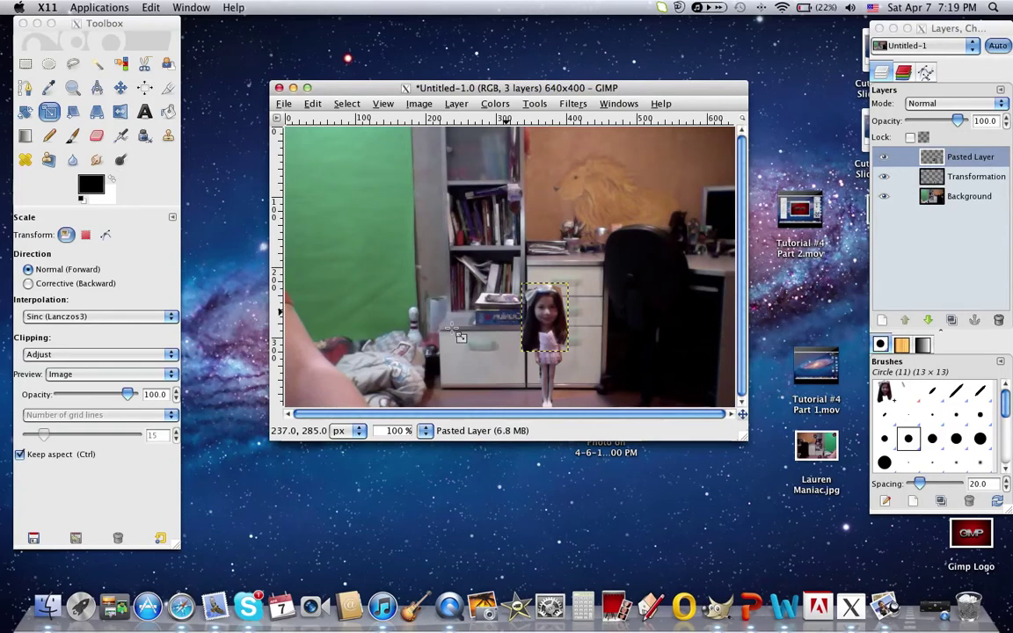
Step: Set the Move tool to move the active layer and nudge the head up-left onto the body
click(145, 87)
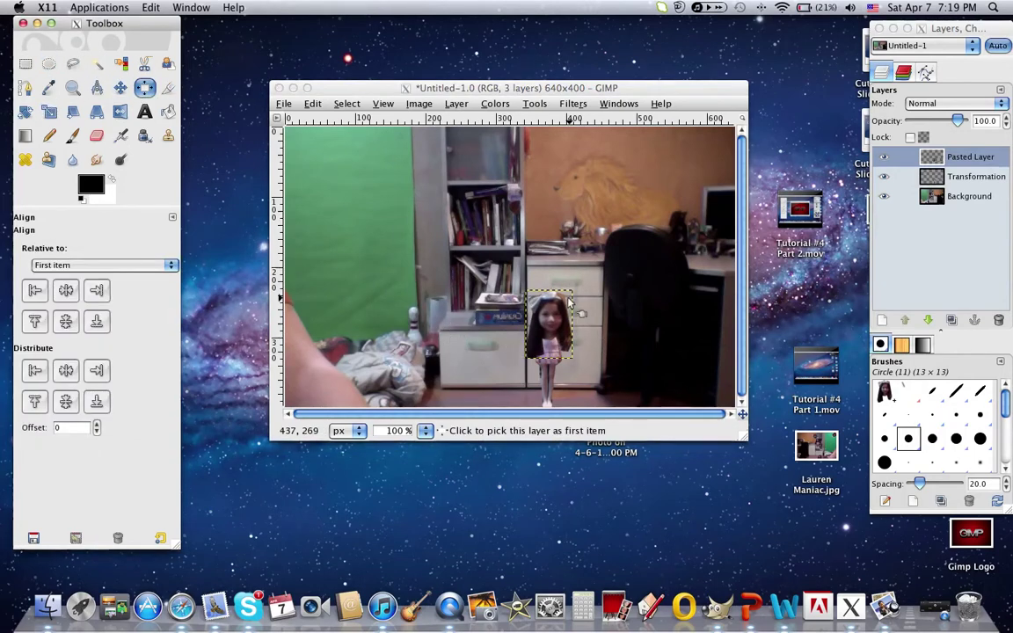
click(119, 87)
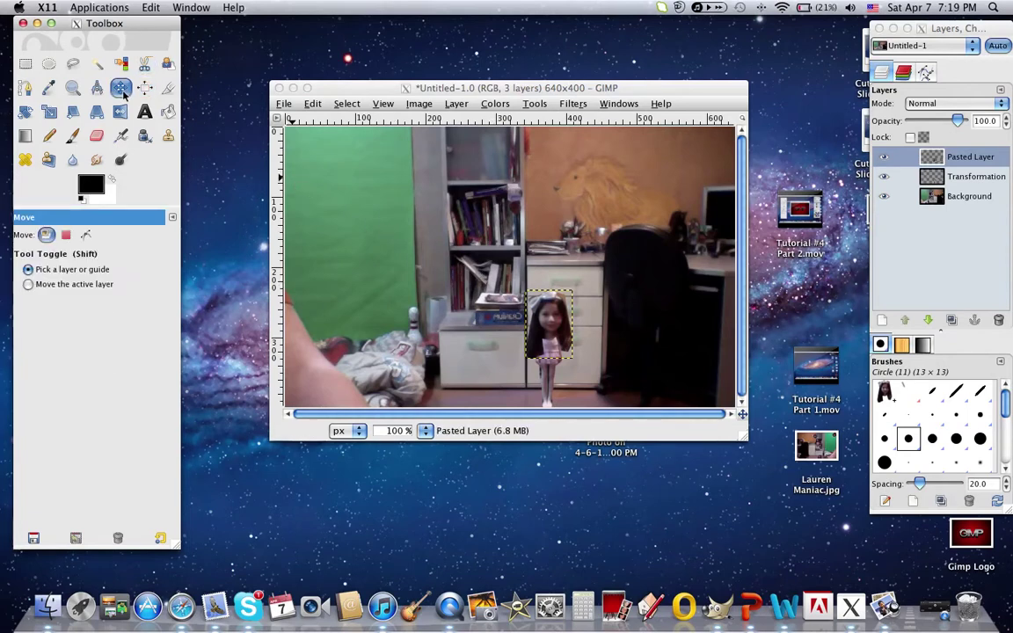
click(95, 284)
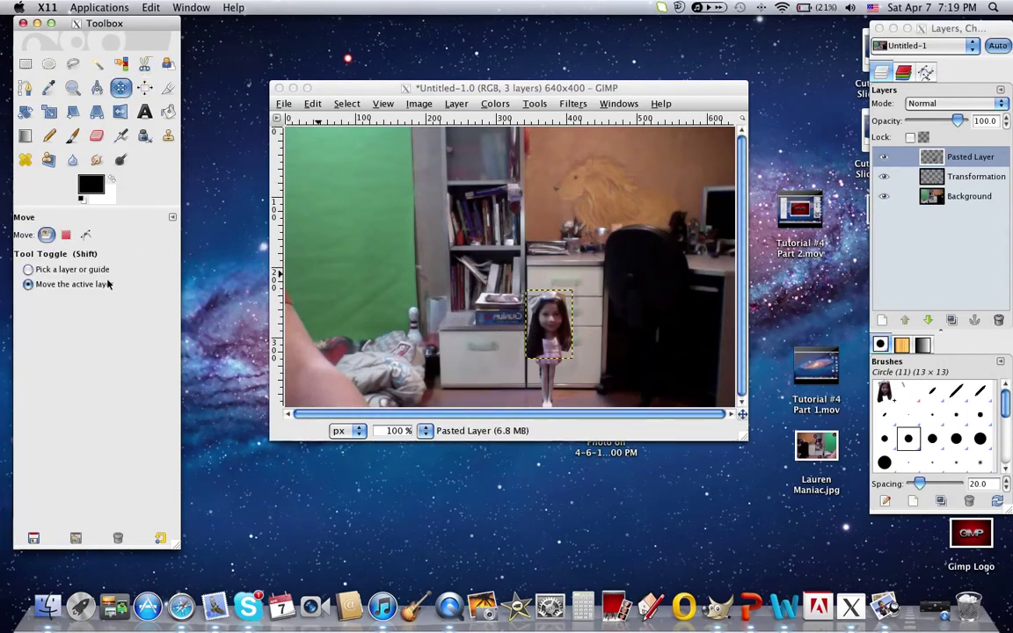
click(554, 315)
mouse_move(555, 317)
mouse_down()
mouse_move(542, 305)
mouse_move(545, 313)
mouse_up()
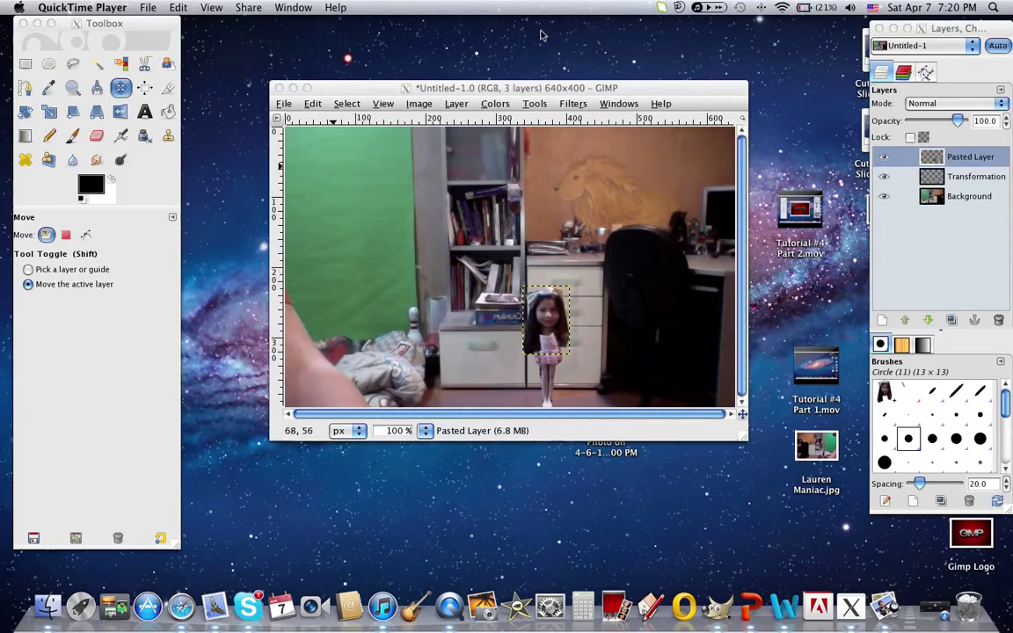
Step: Duplicate the Pasted Layer and show only the head layers, hiding Transformation and Background
click(1000, 162)
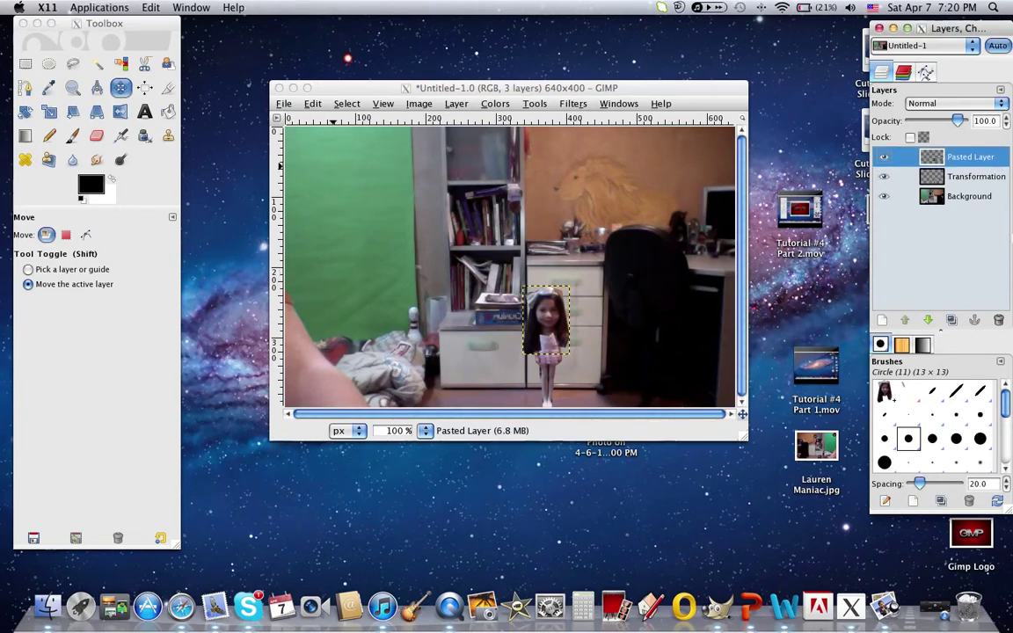
click(951, 320)
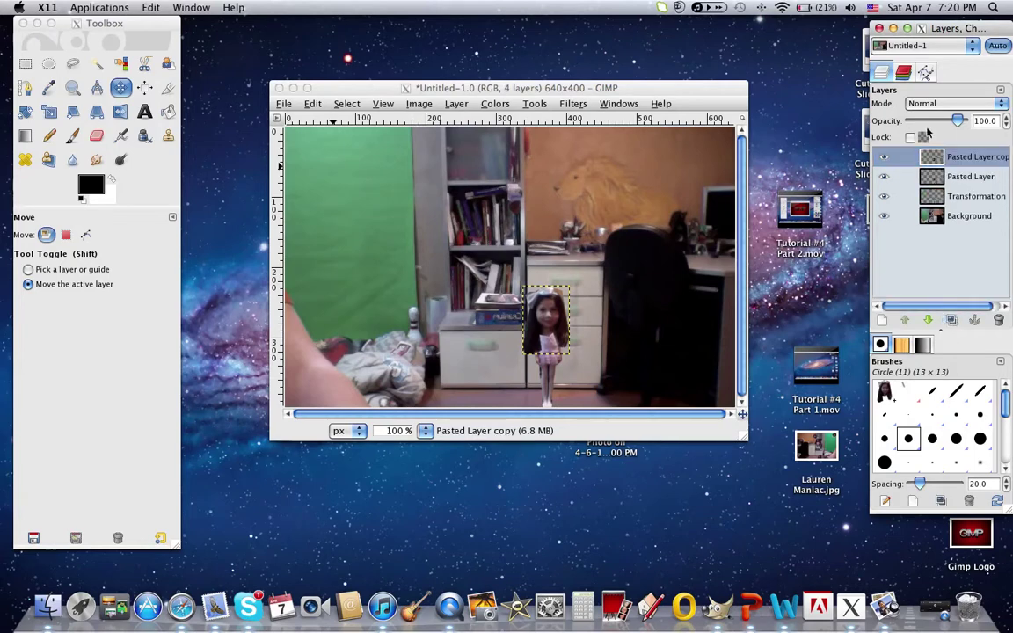
click(987, 177)
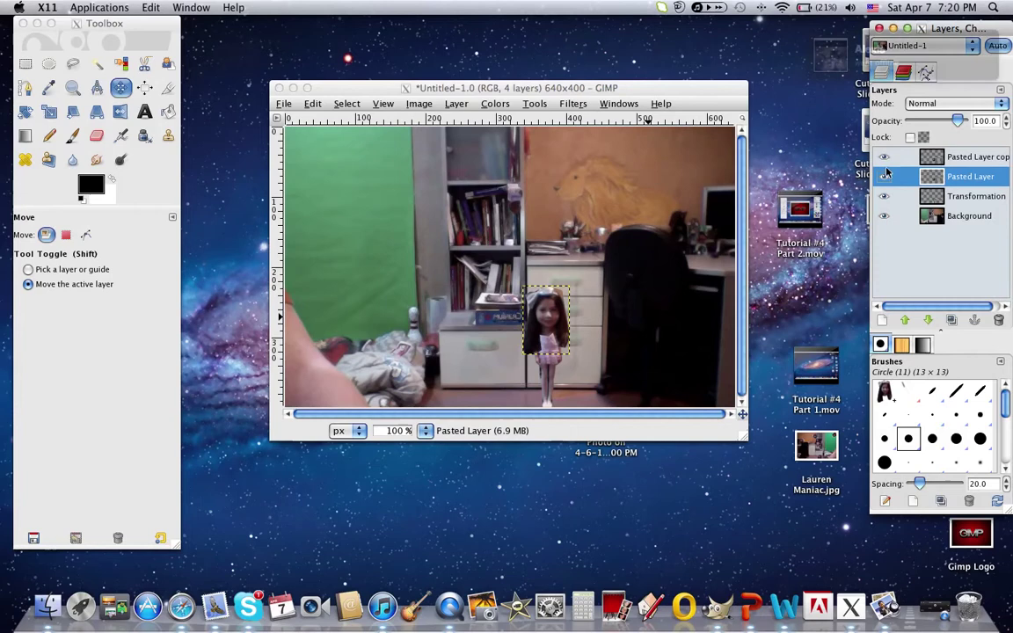
click(885, 175)
click(885, 156)
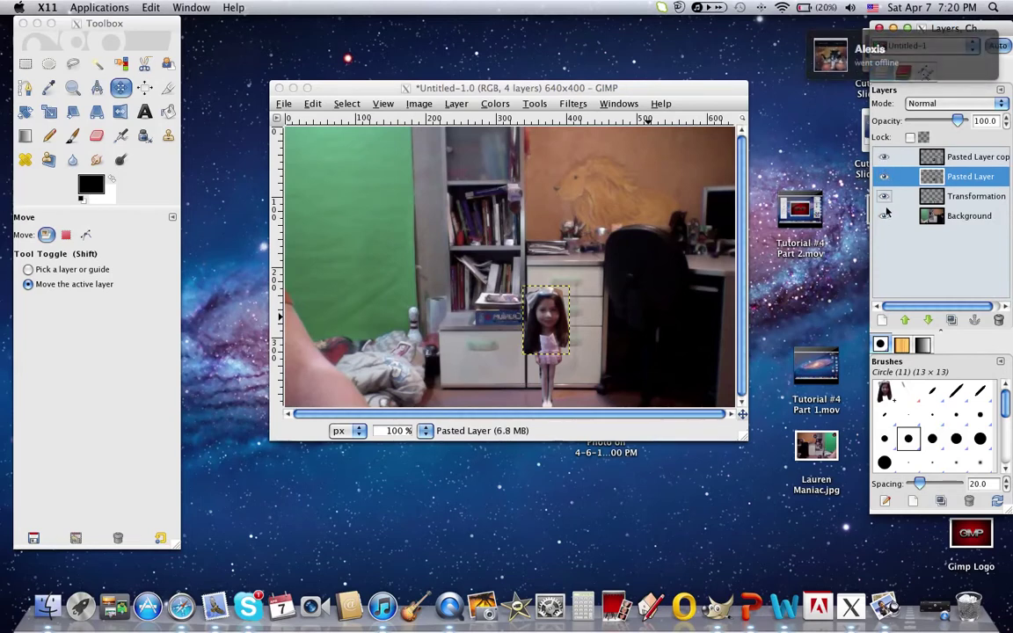
shift+click(885, 176)
click(884, 157)
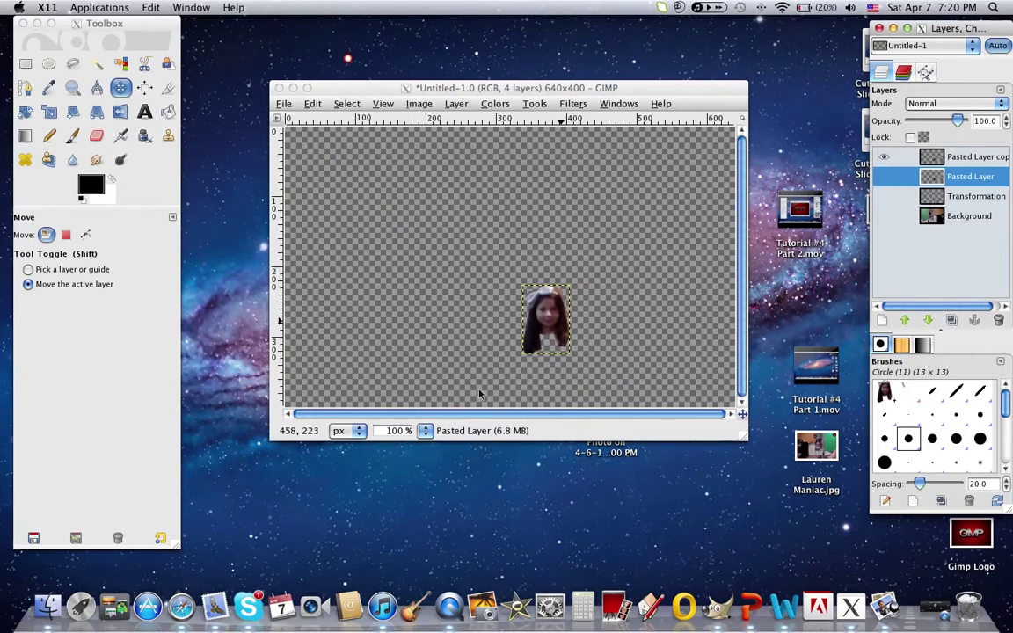
Step: Zoom the view to 200% on the head and select Pasted Layer copy
click(424, 431)
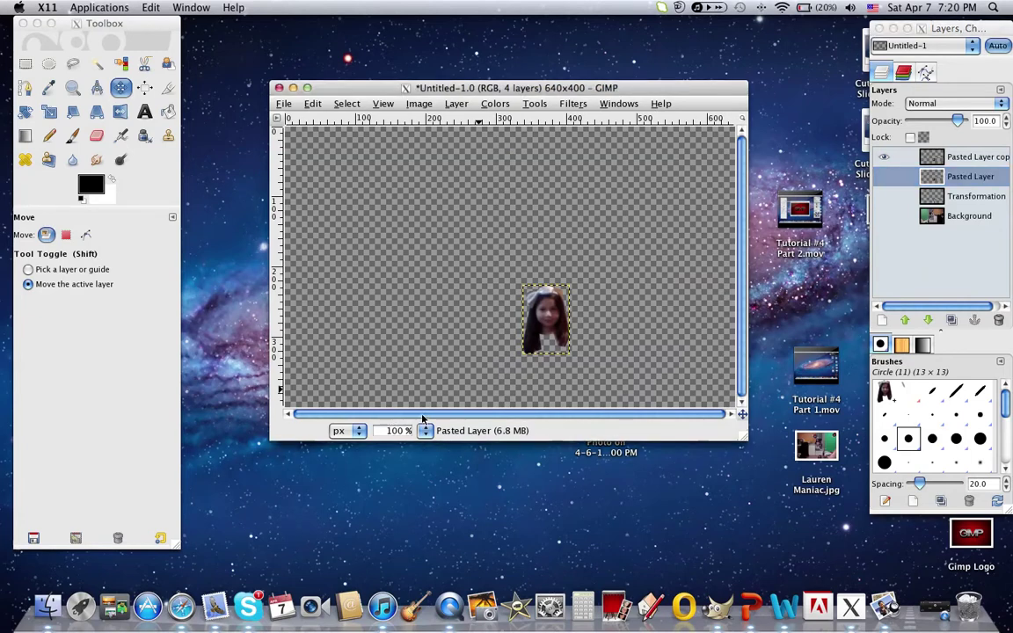
click(424, 431)
click(422, 493)
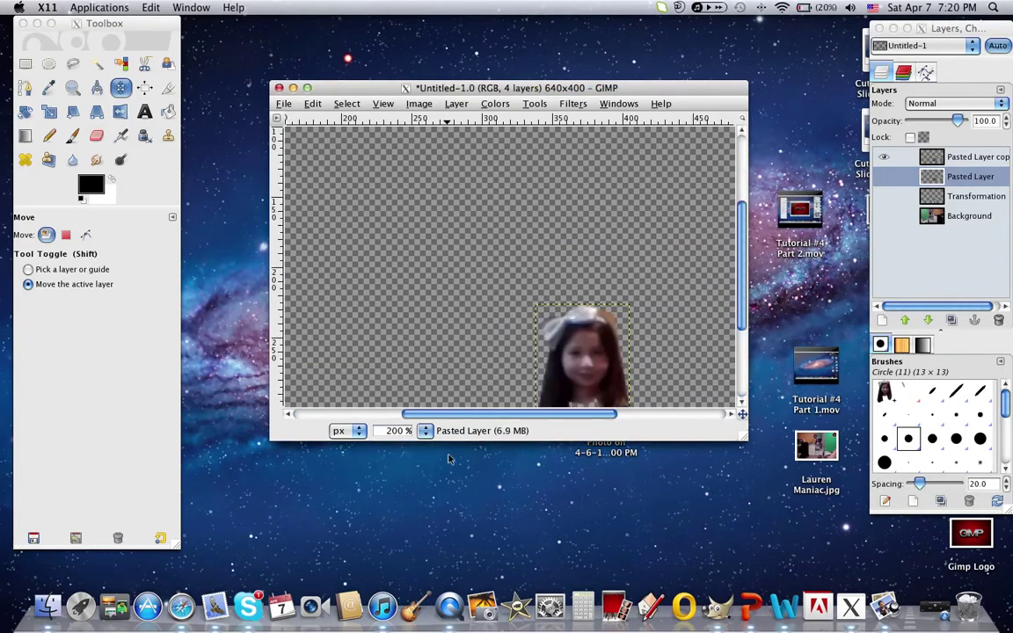
scroll(445, 334, down, 5)
scroll(446, 333, right, 5)
scroll(495, 380, left, 5)
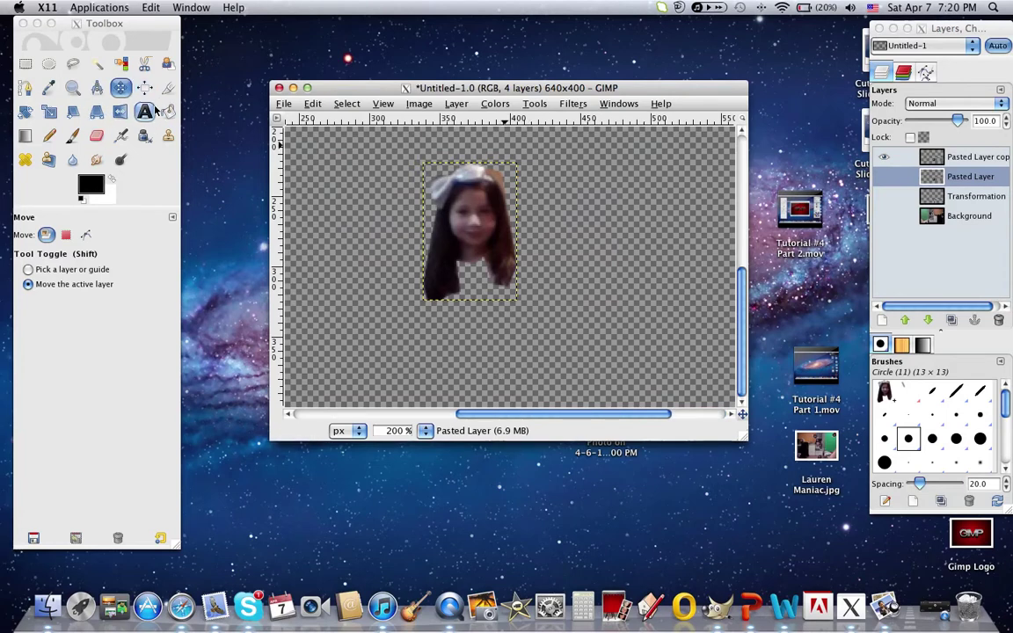
click(970, 177)
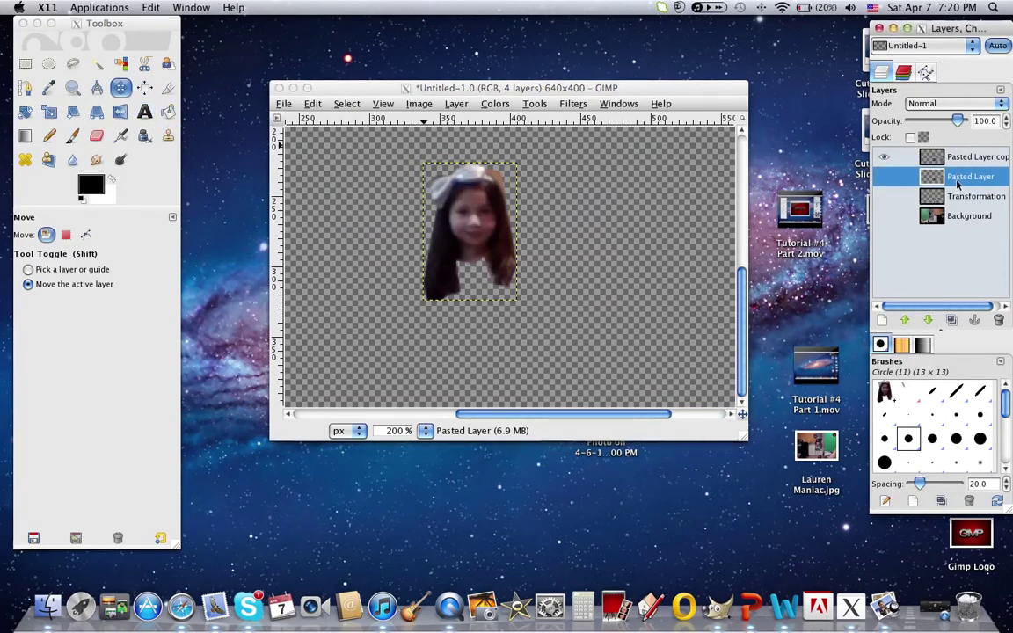
click(966, 158)
Step: Add a White (full opacity) layer mask to Pasted Layer copy
right_click(960, 166)
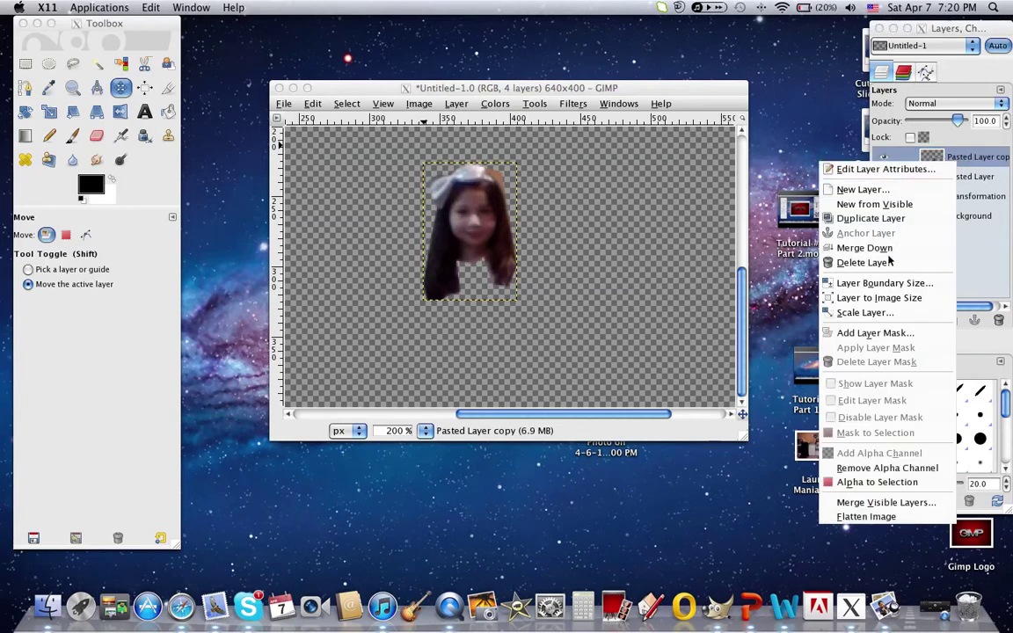
click(889, 334)
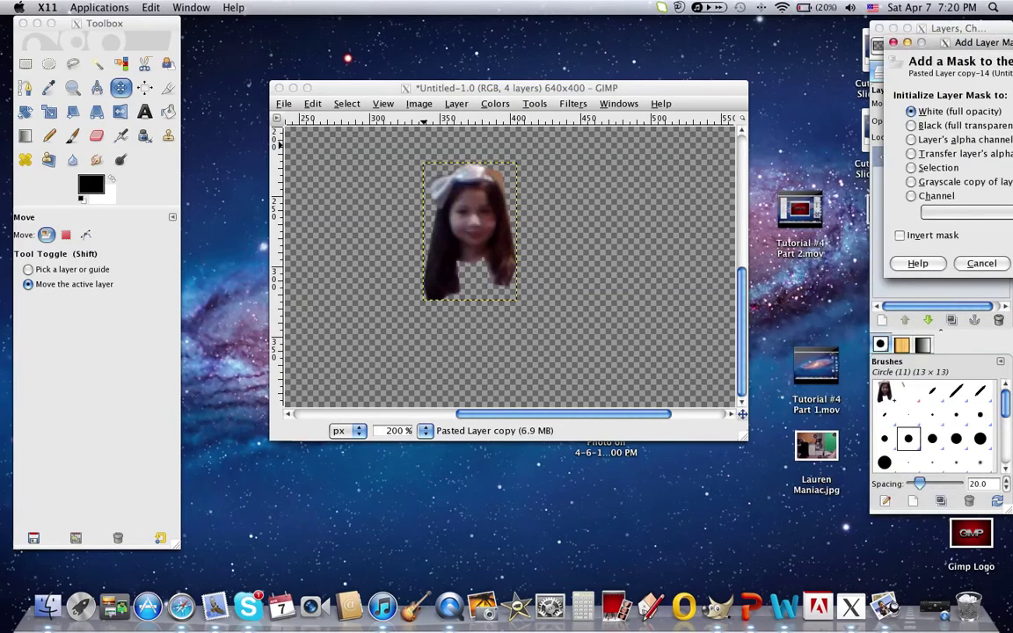
drag(994, 49, 812, 33)
click(864, 250)
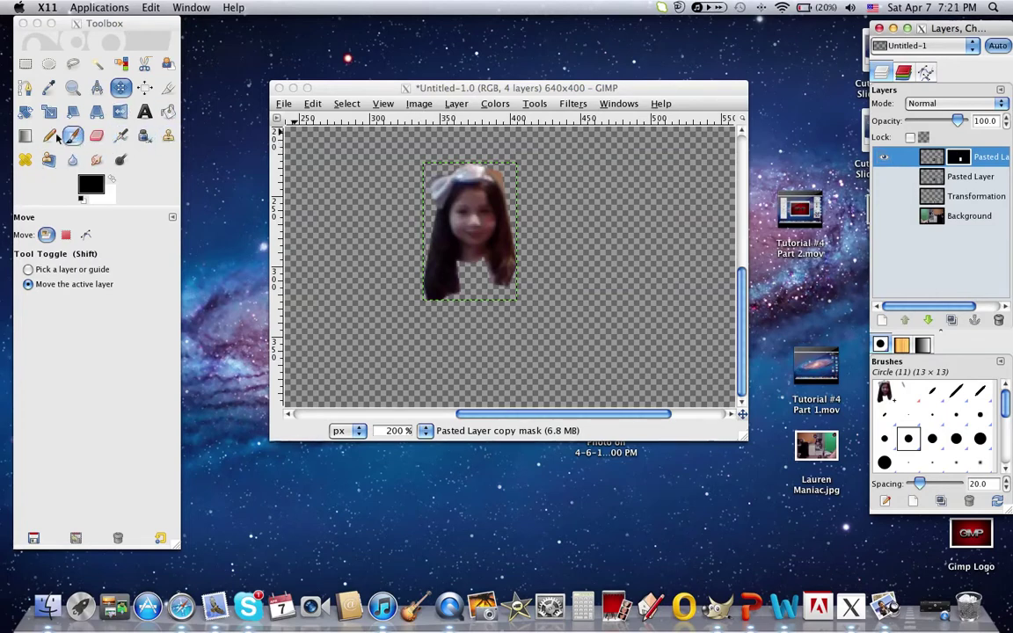
Step: Paint the mask black with the Paintbrush over the lower hair and the chunk right of the chin
click(74, 138)
click(74, 138)
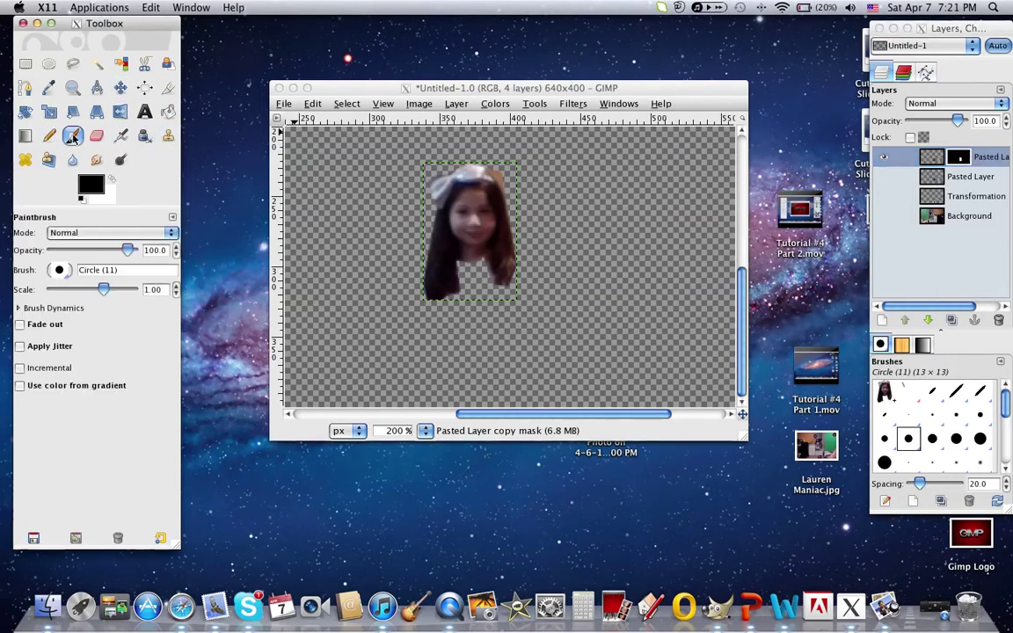
click(456, 271)
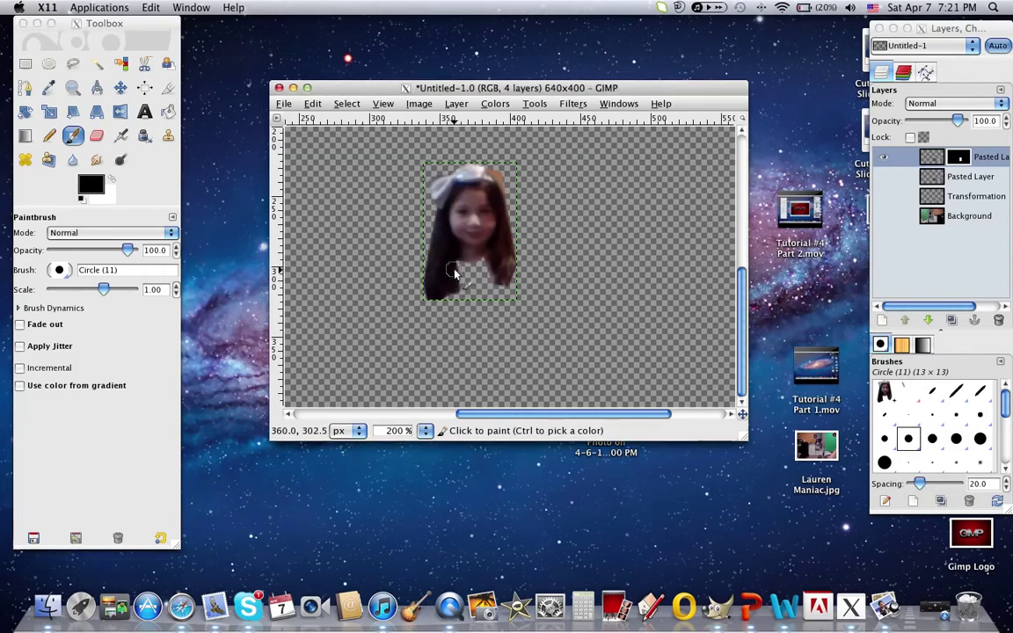
mouse_move(453, 271)
mouse_down()
mouse_move(413, 270)
mouse_move(467, 284)
mouse_move(418, 299)
mouse_move(459, 294)
mouse_up()
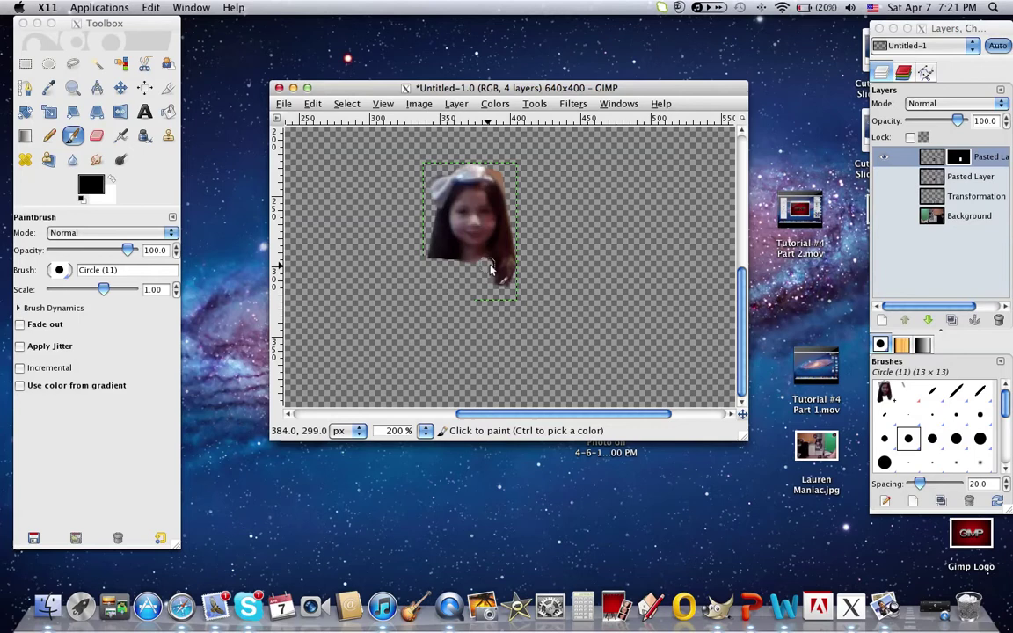
drag(502, 275, 510, 260)
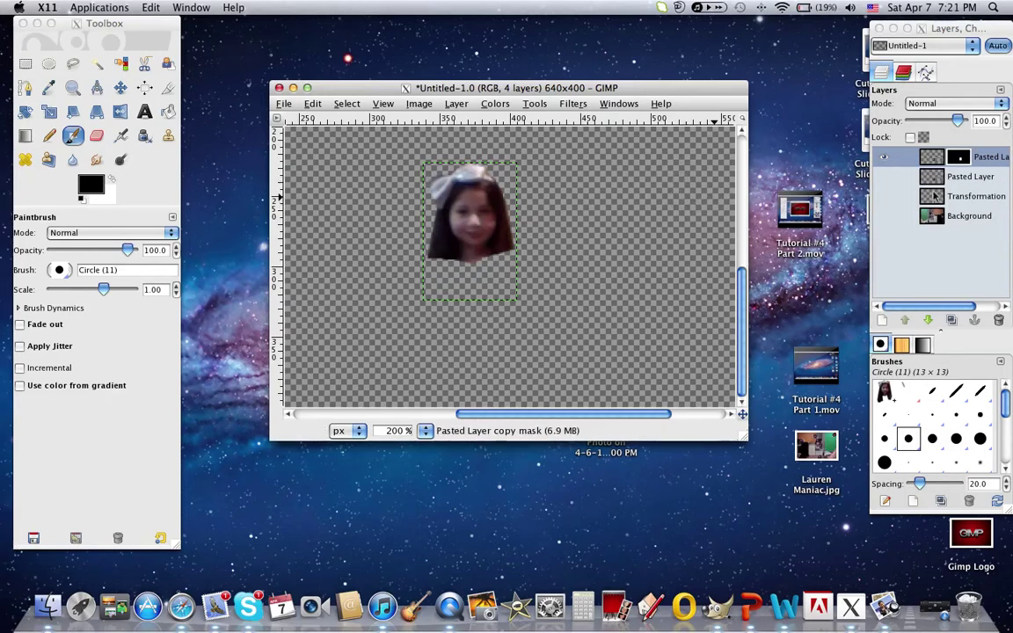
Step: Show all four layers to preview the composite, toggling the masked head layer off and on
click(884, 176)
click(884, 176)
click(884, 196)
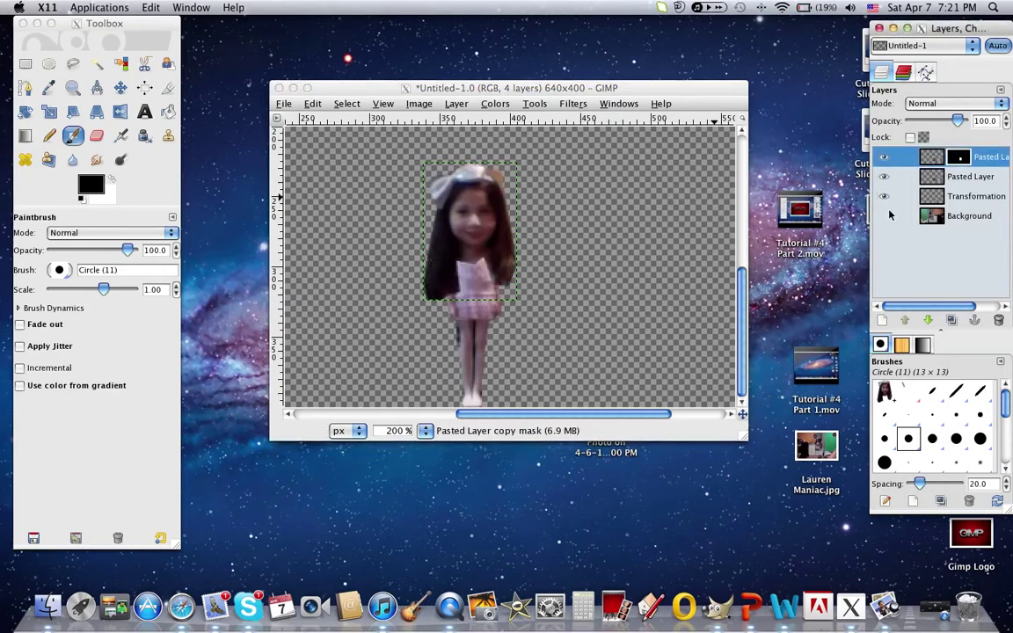
click(884, 215)
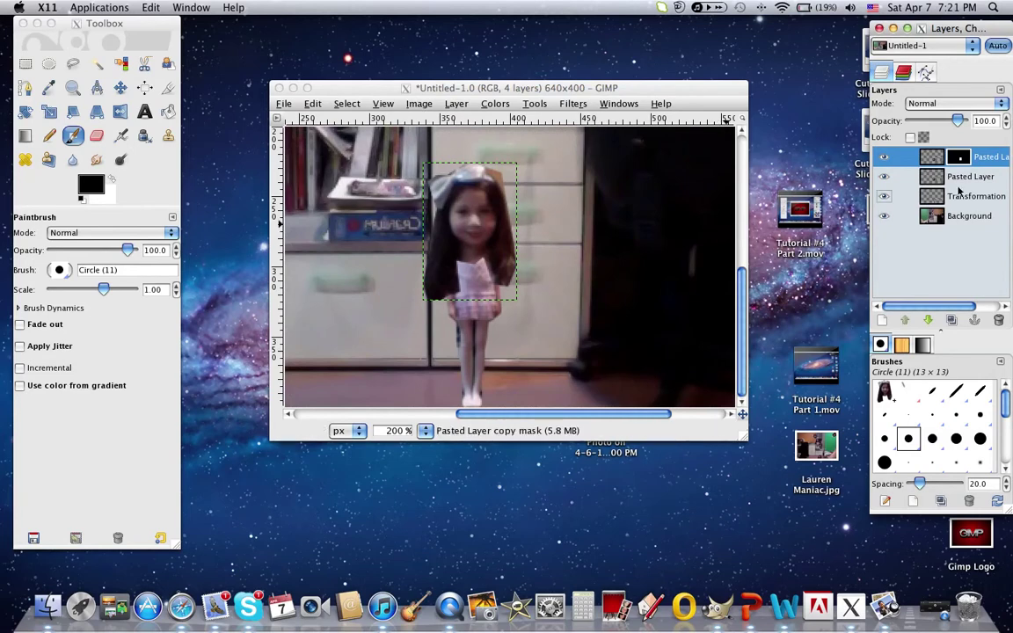
click(885, 158)
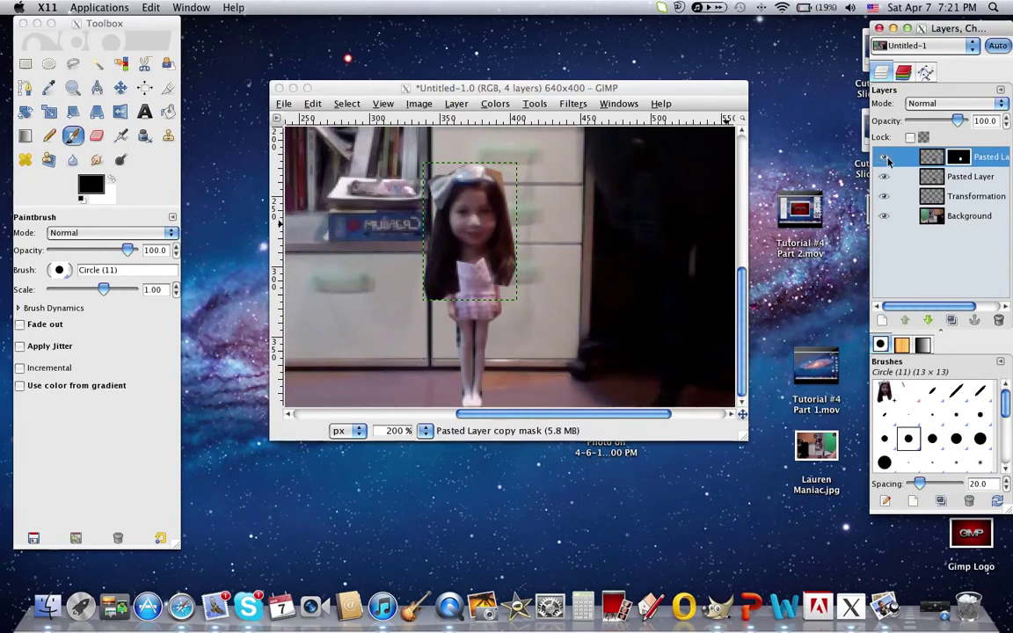
click(885, 157)
Step: Leave only Pasted Layer visible and paint more of the copy's mask away left of the chin
click(883, 196)
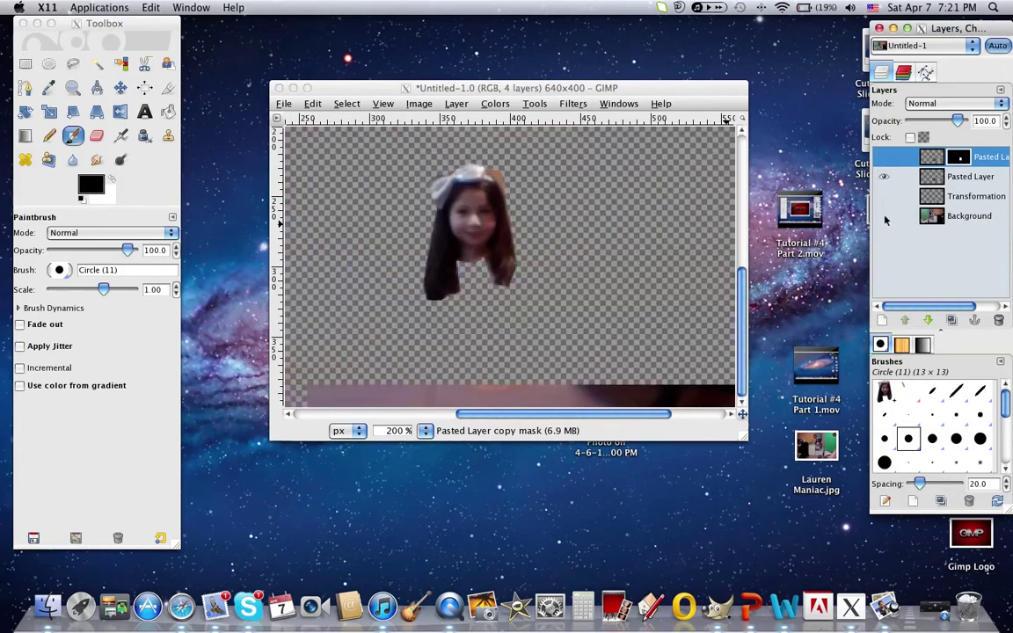
click(883, 215)
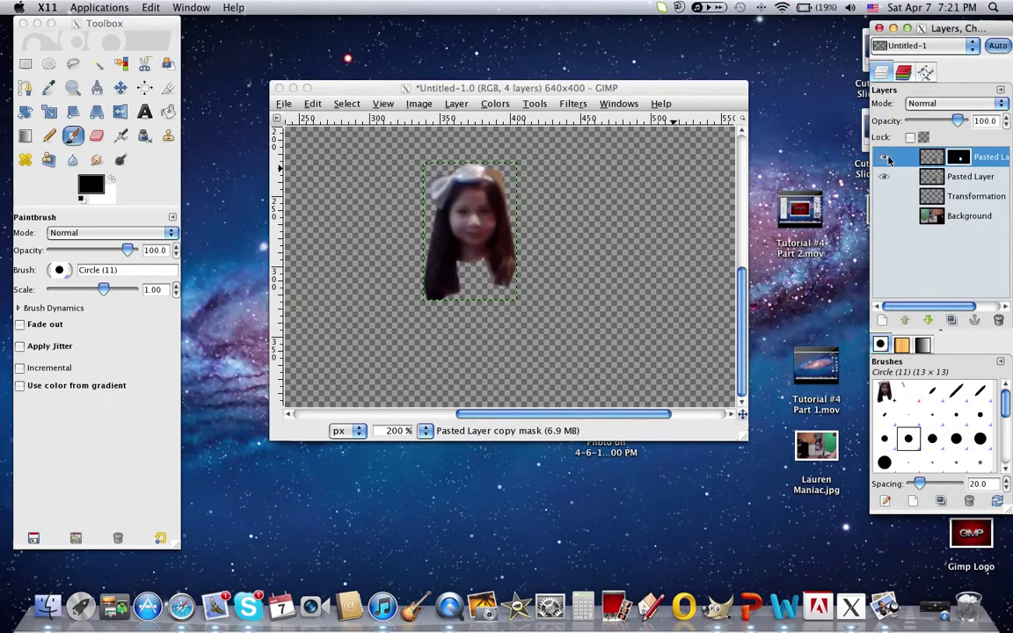
click(884, 177)
click(885, 158)
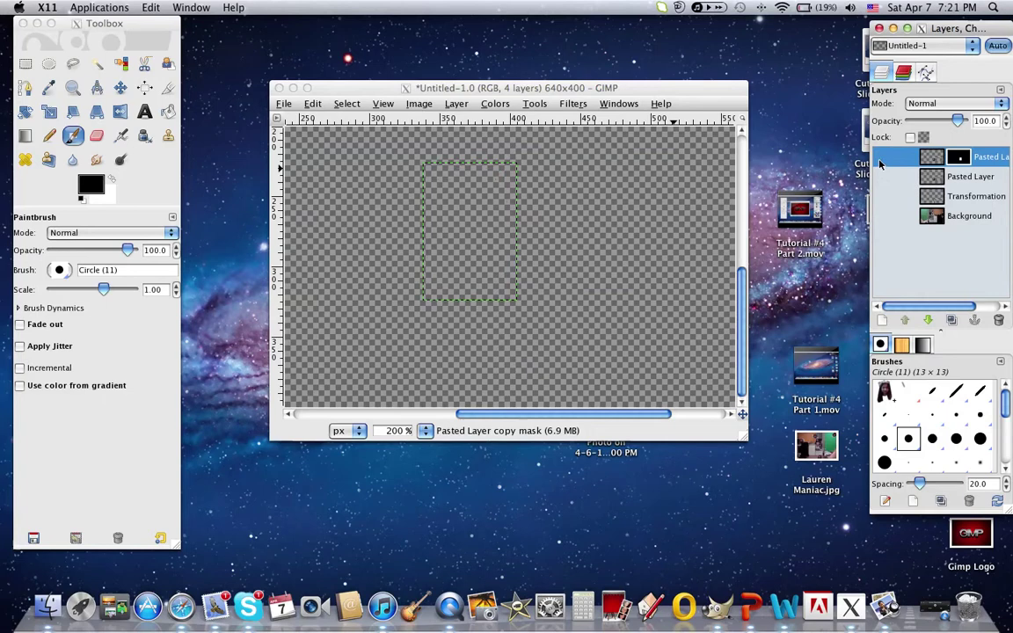
click(886, 177)
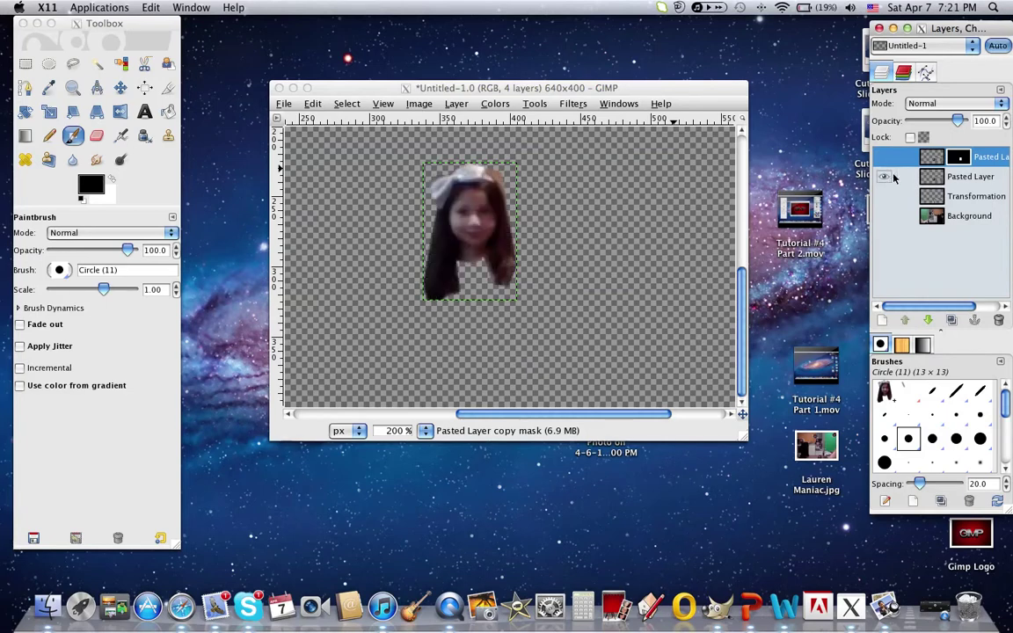
click(502, 176)
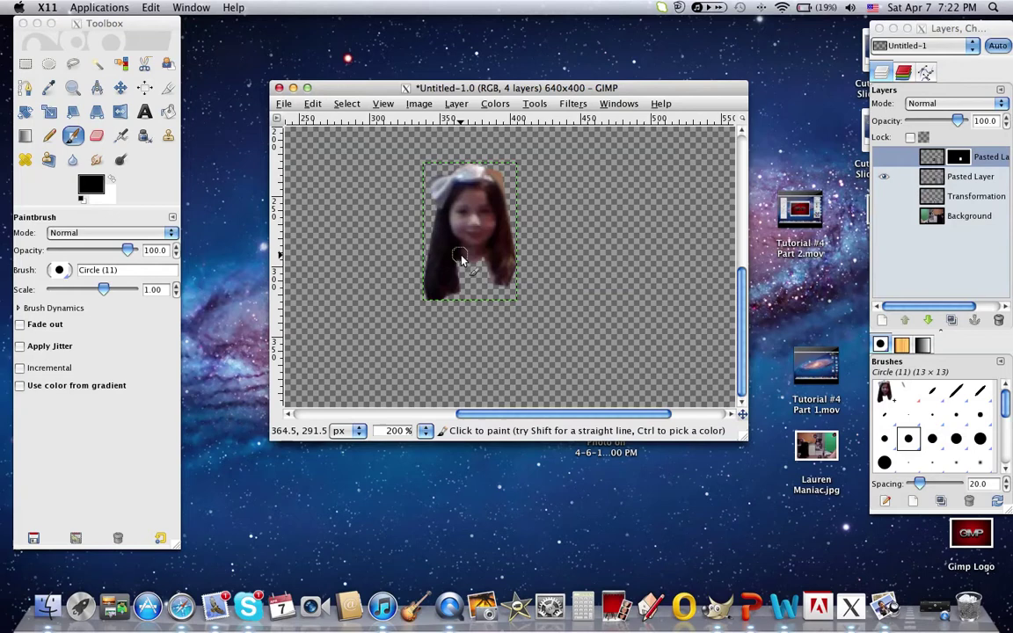
drag(464, 258, 440, 257)
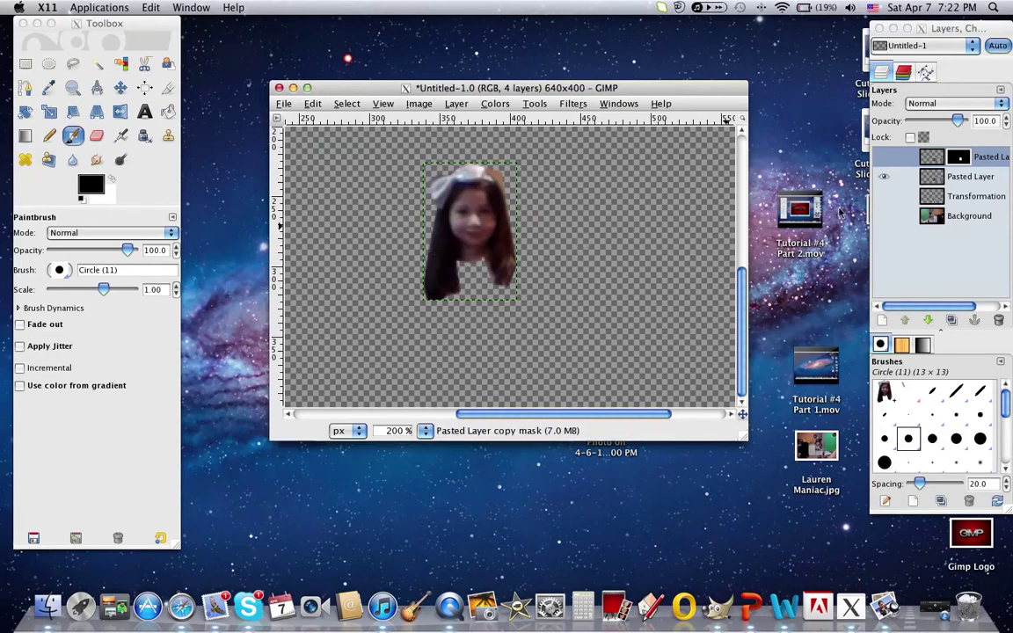
Step: Add a white layer mask to the original Pasted Layer
click(934, 179)
right_click(947, 182)
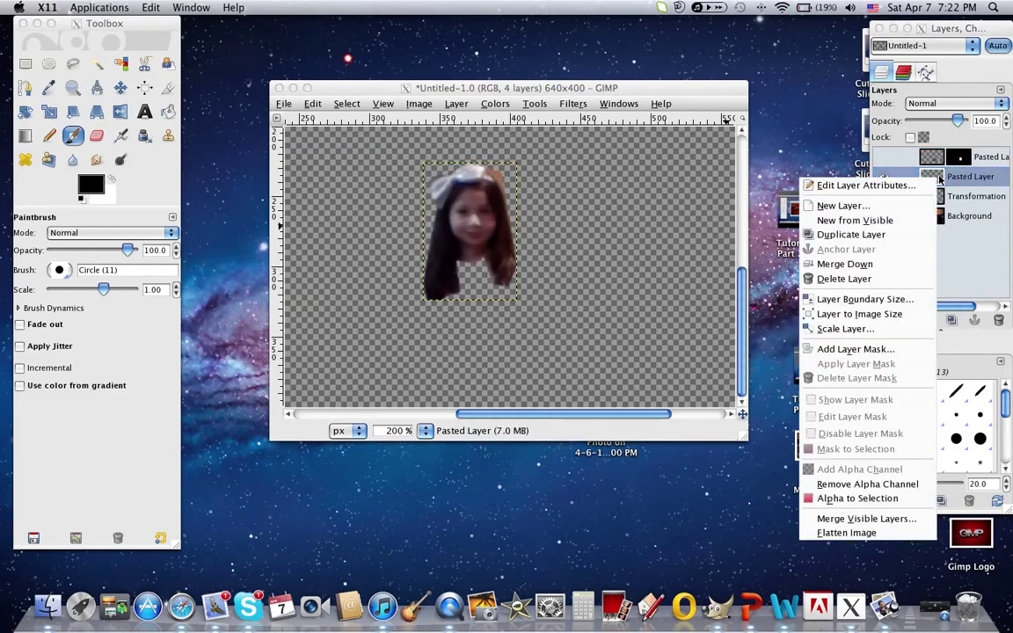
click(882, 349)
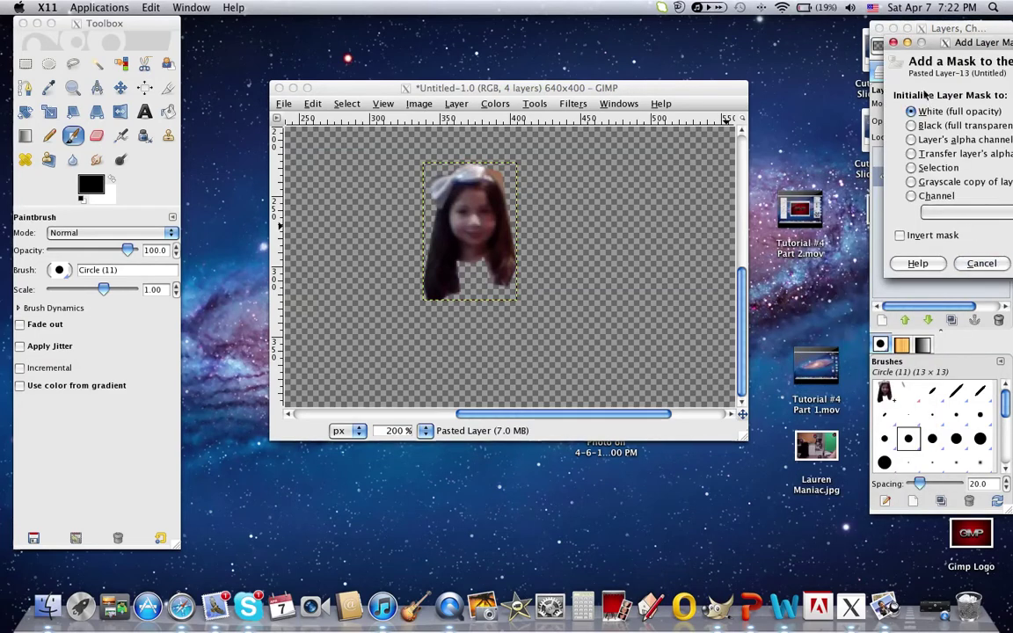
drag(933, 42, 813, 42)
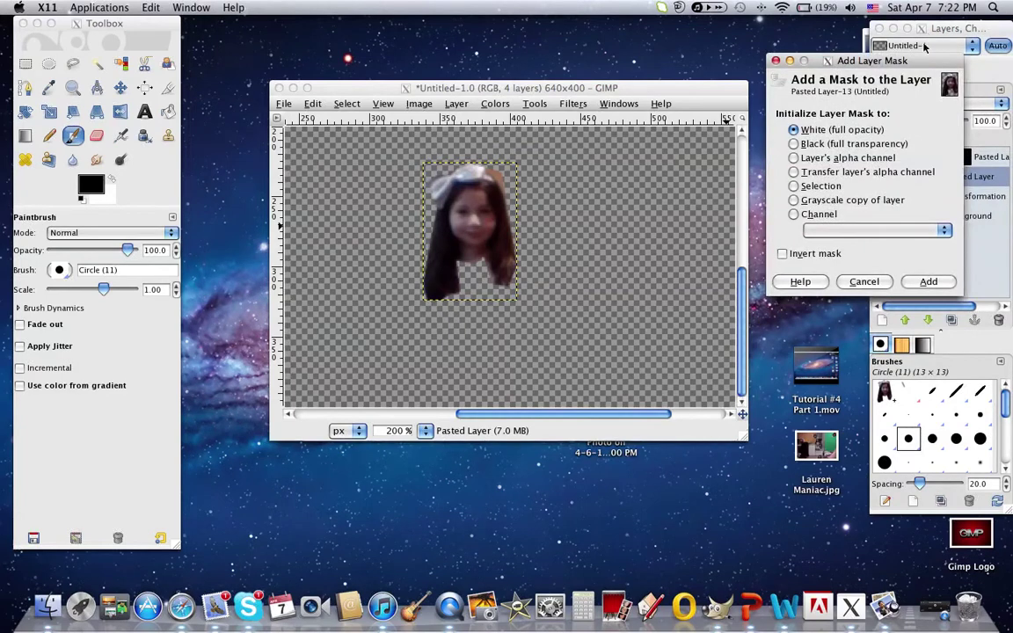
click(925, 281)
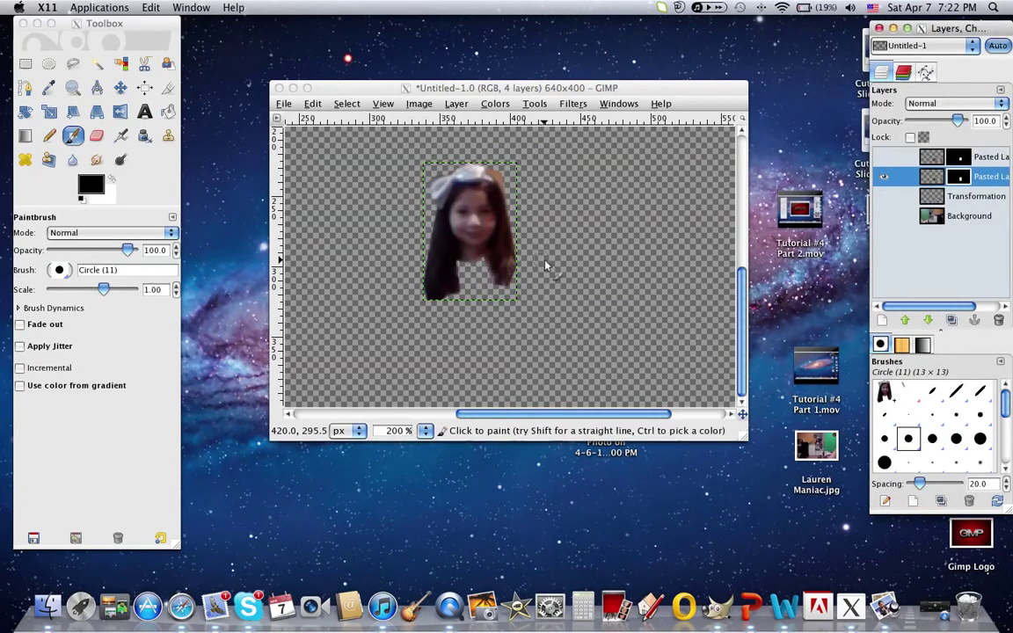
Step: Paint black on the Pasted Layer mask over the chin and face, leaving only the side hair
mouse_move(475, 256)
mouse_down()
mouse_move(479, 272)
mouse_move(458, 257)
mouse_up()
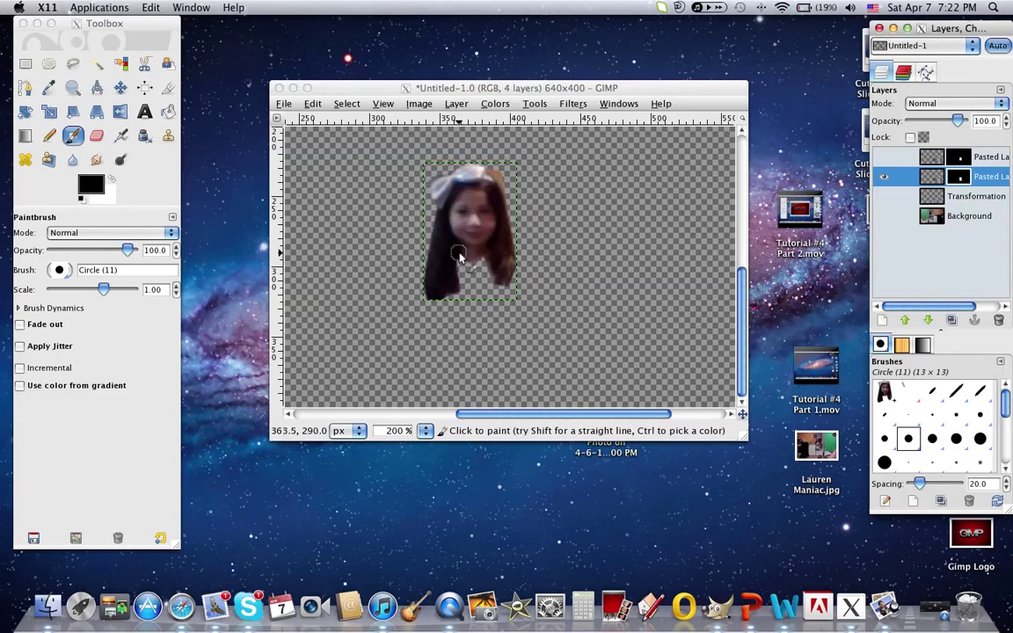
click(458, 255)
mouse_move(459, 255)
mouse_down()
mouse_move(410, 254)
mouse_move(503, 252)
mouse_move(466, 257)
mouse_move(496, 257)
mouse_move(496, 273)
mouse_move(496, 255)
mouse_move(512, 273)
mouse_move(497, 284)
mouse_move(513, 244)
mouse_move(504, 220)
mouse_move(440, 184)
mouse_move(493, 172)
mouse_move(523, 186)
mouse_move(428, 198)
mouse_move(453, 212)
mouse_move(505, 206)
mouse_move(430, 228)
mouse_move(471, 234)
mouse_move(402, 234)
mouse_move(501, 238)
mouse_up()
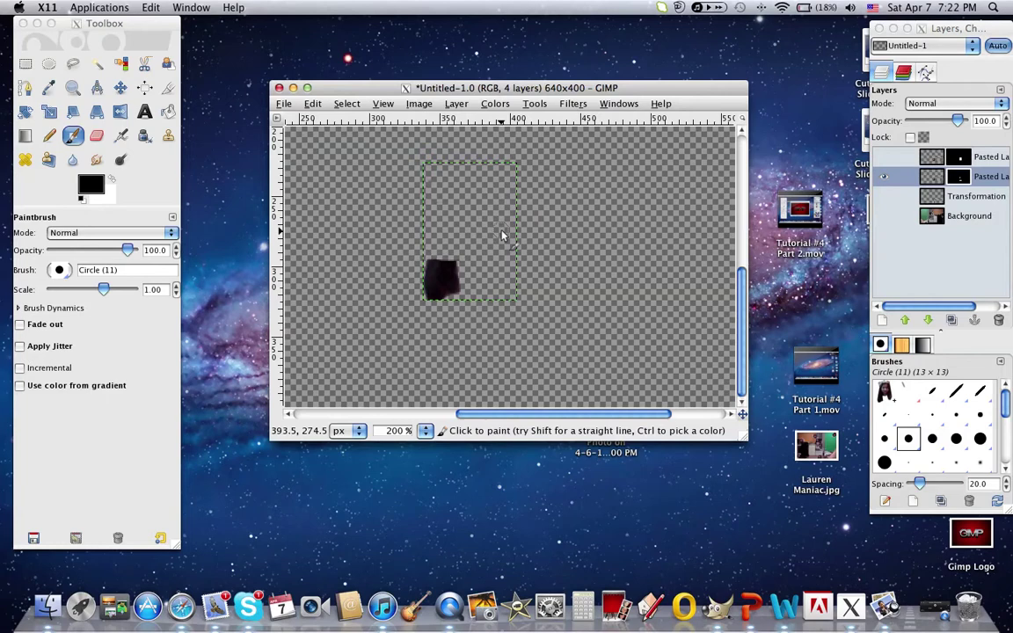
key(ctrl+z)
key(ctrl+z)
key(ctrl+z)
key(ctrl+z)
key(ctrl+z)
key(ctrl+z)
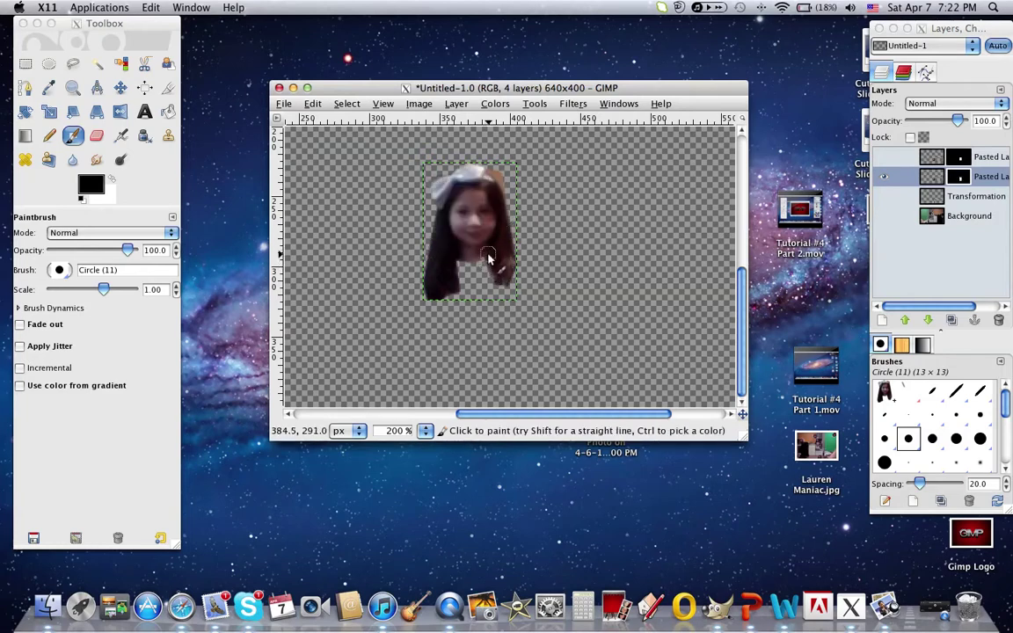
mouse_move(482, 255)
mouse_down()
mouse_move(431, 256)
mouse_move(522, 257)
mouse_up()
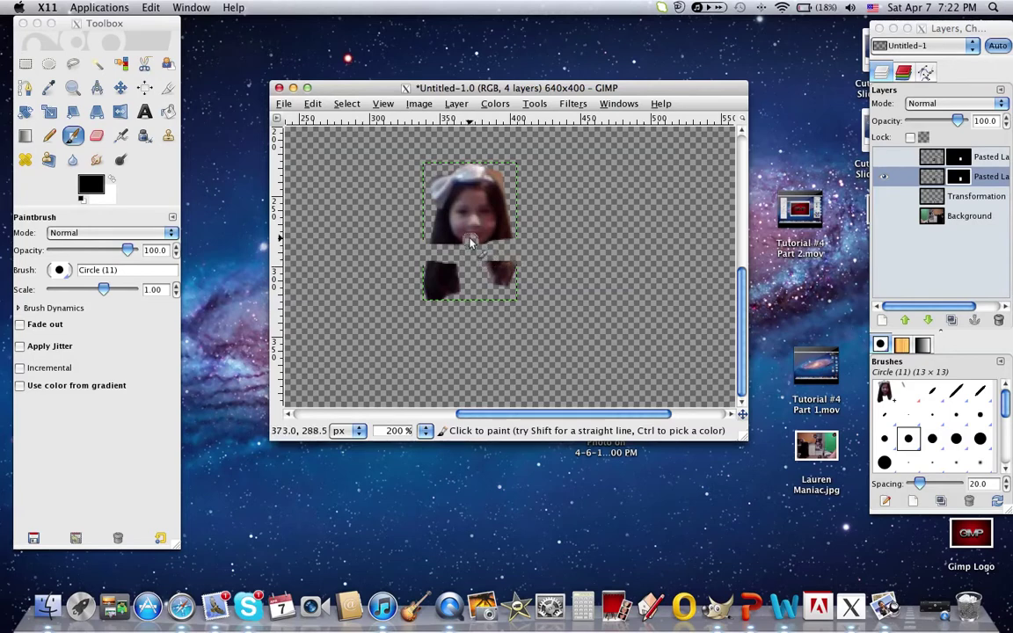
mouse_move(470, 242)
mouse_down()
mouse_move(433, 236)
mouse_move(510, 234)
mouse_move(443, 233)
mouse_move(439, 219)
mouse_move(454, 204)
mouse_move(456, 237)
mouse_move(437, 240)
mouse_move(447, 180)
mouse_move(459, 189)
mouse_move(510, 165)
mouse_move(460, 164)
mouse_move(530, 167)
mouse_move(490, 209)
mouse_move(504, 182)
mouse_move(446, 206)
mouse_move(473, 213)
mouse_up()
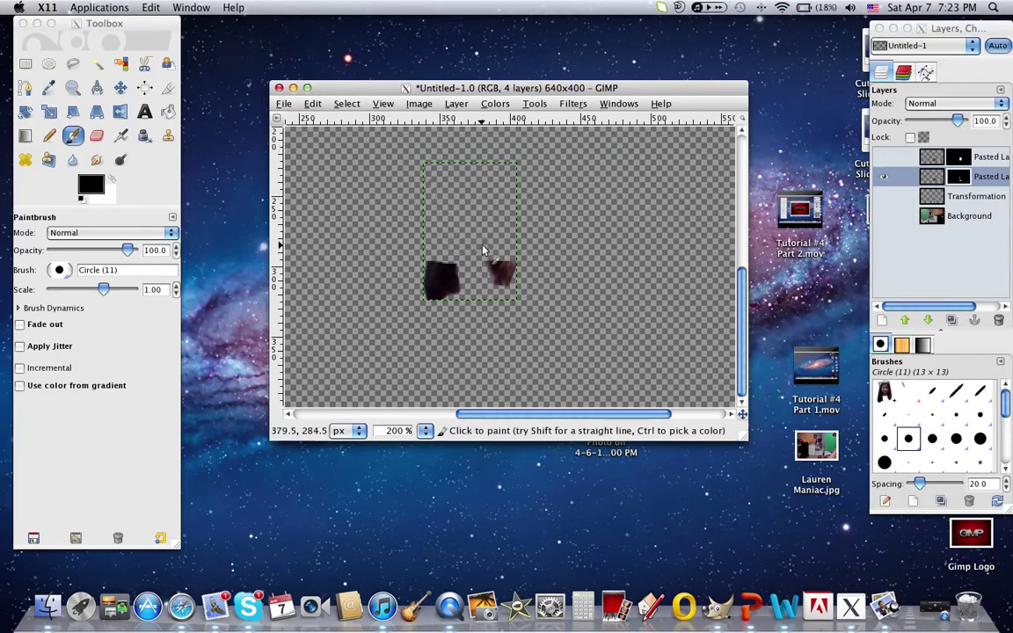
Step: Turn visibility back on for the upper pasted layer, Transformation and Background layers
click(872, 164)
click(884, 156)
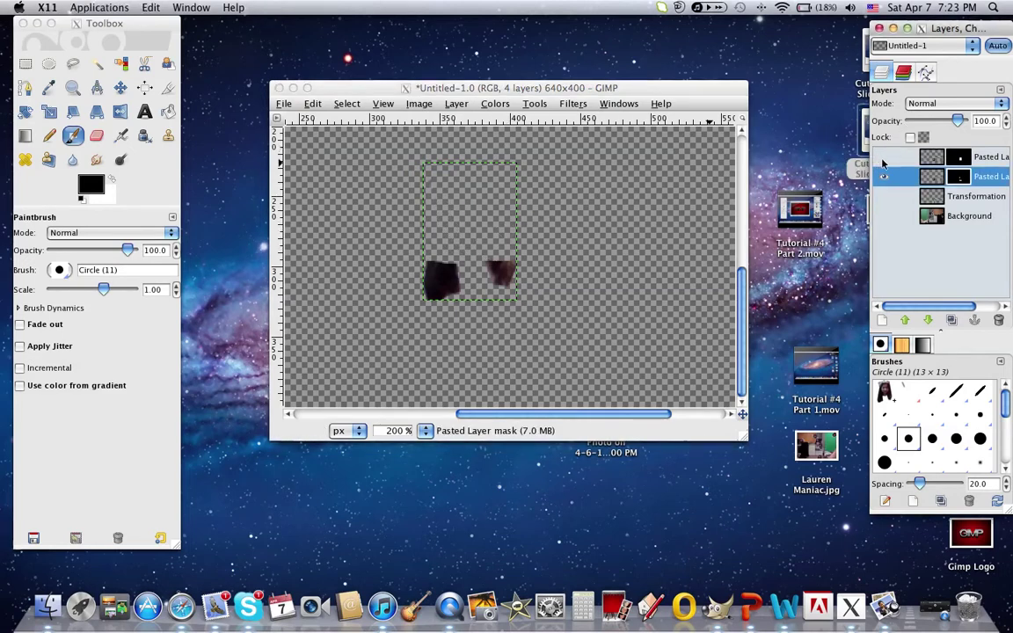
click(884, 157)
click(883, 196)
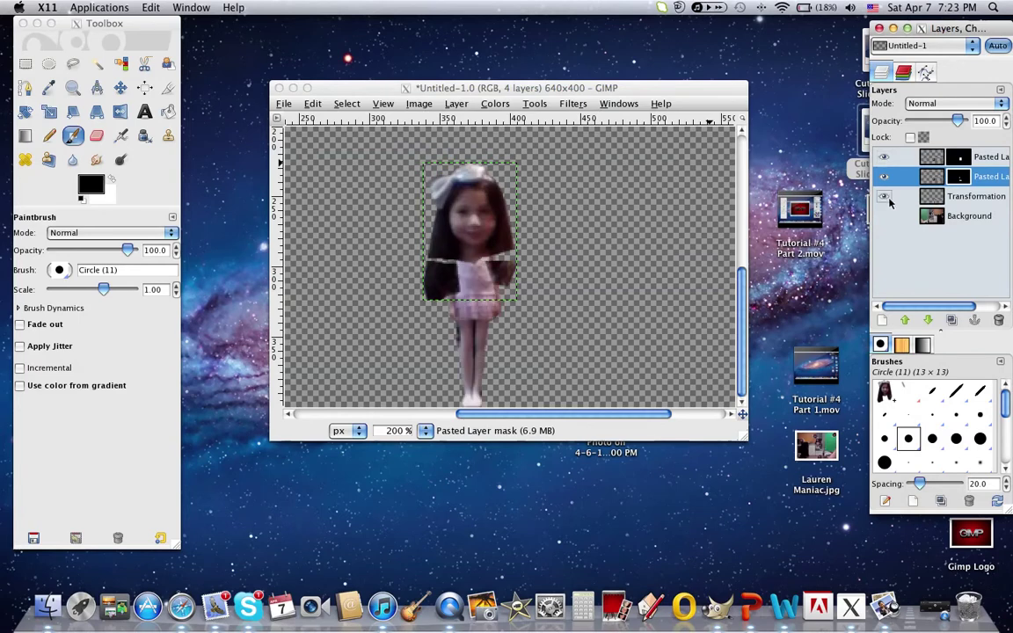
click(884, 215)
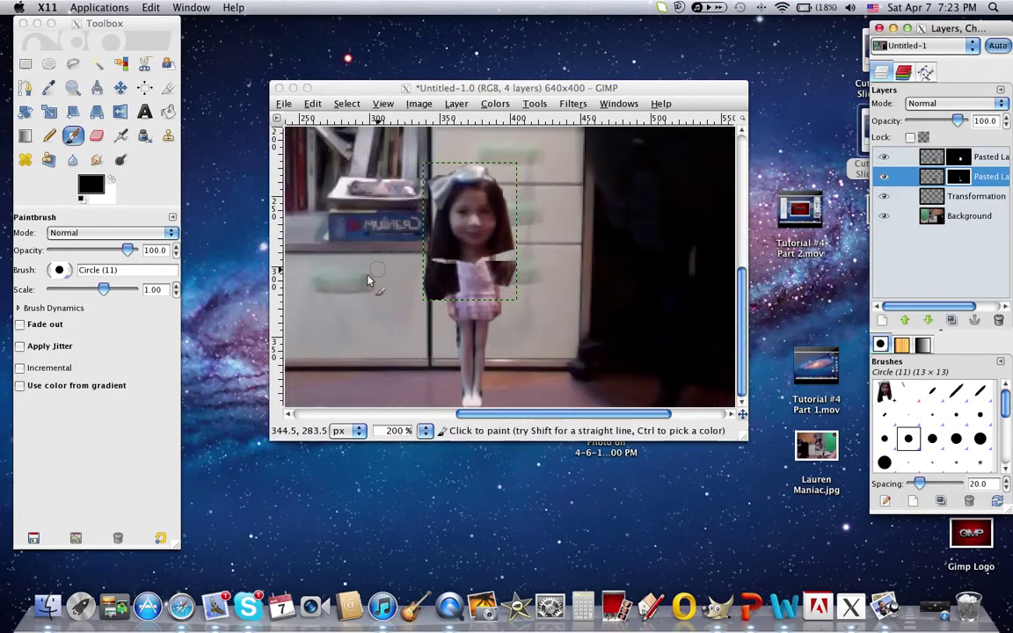
click(435, 255)
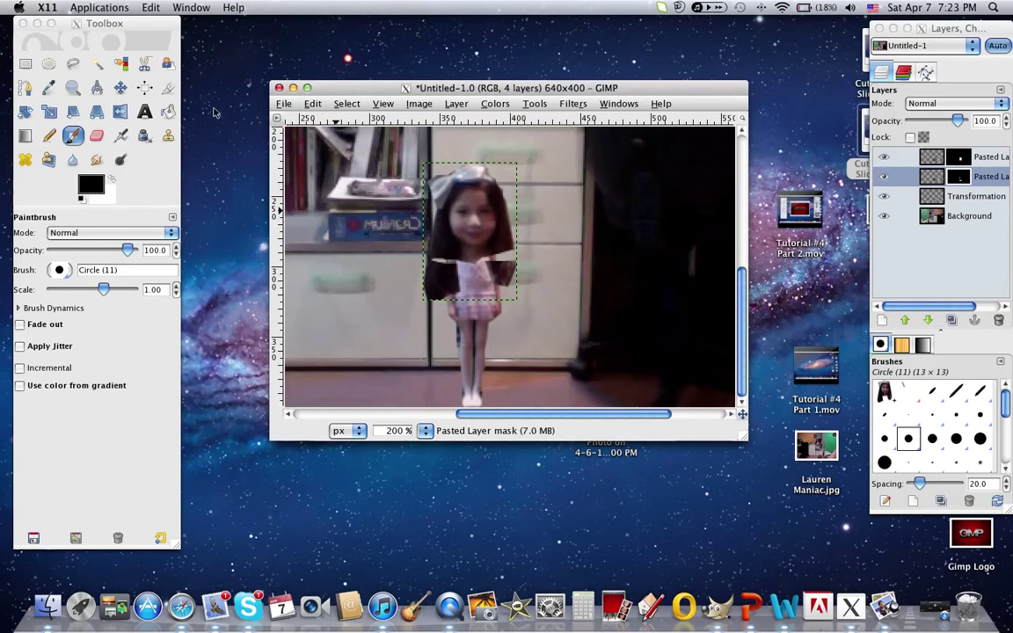
Step: Undo the last mask stroke, comparing before and after, to remove the dark hair band over the dress
click(120, 88)
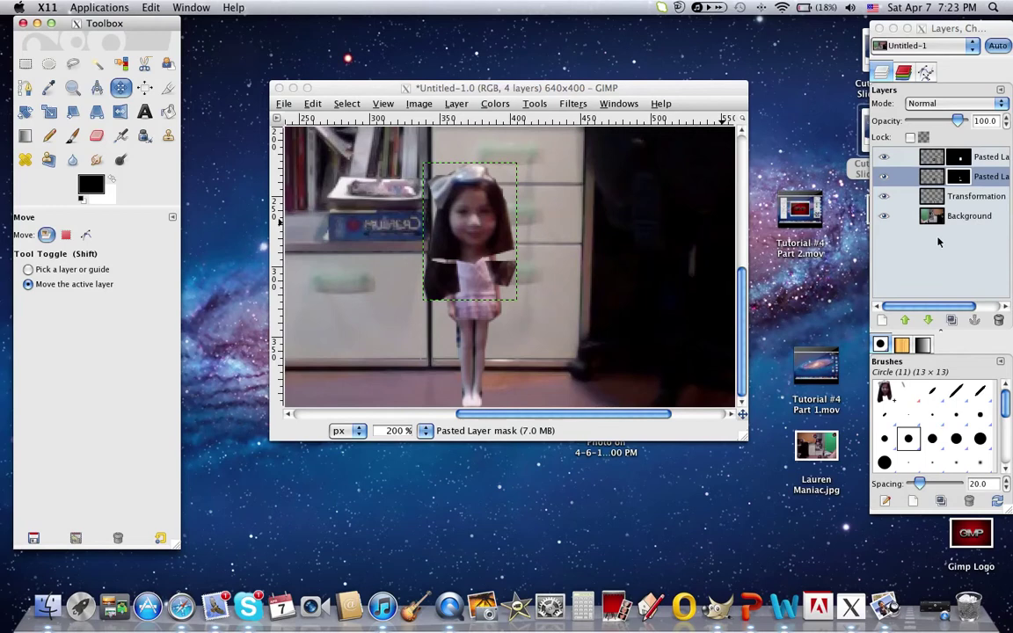
click(906, 242)
click(524, 85)
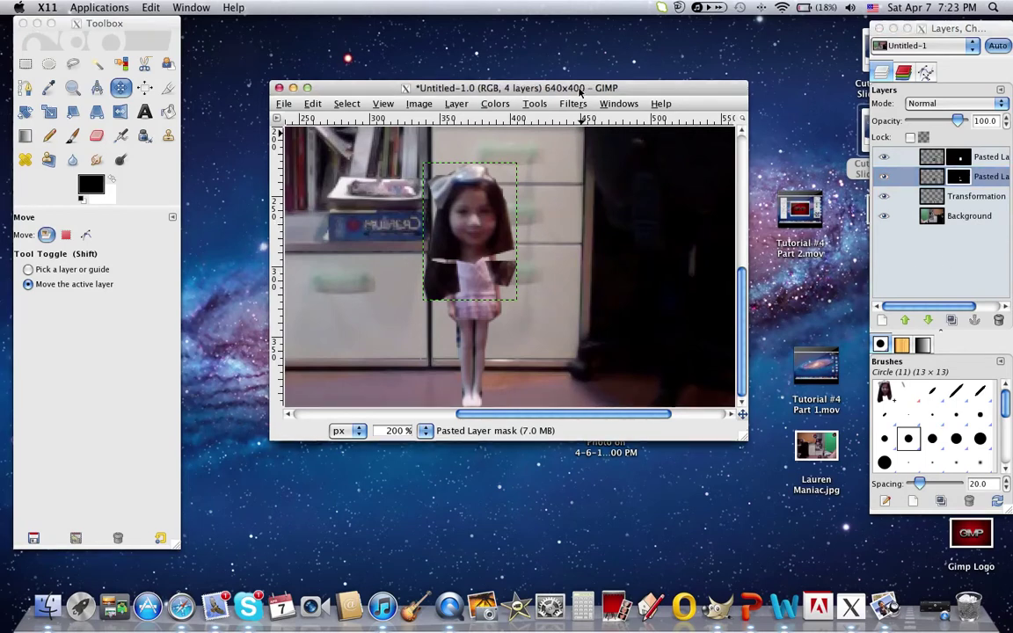
key(ctrl+z)
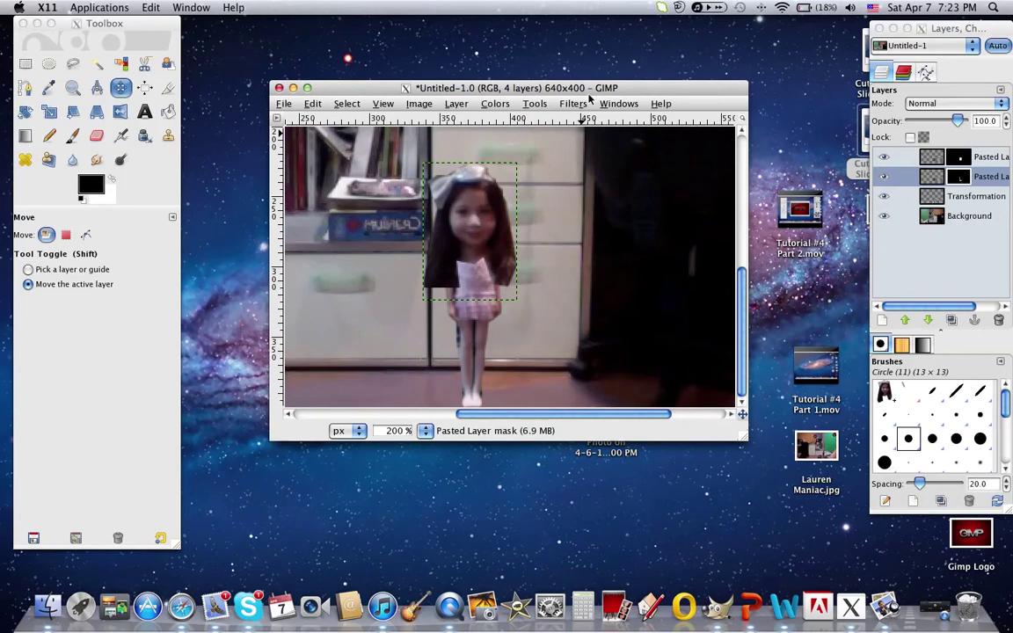
key(ctrl+z)
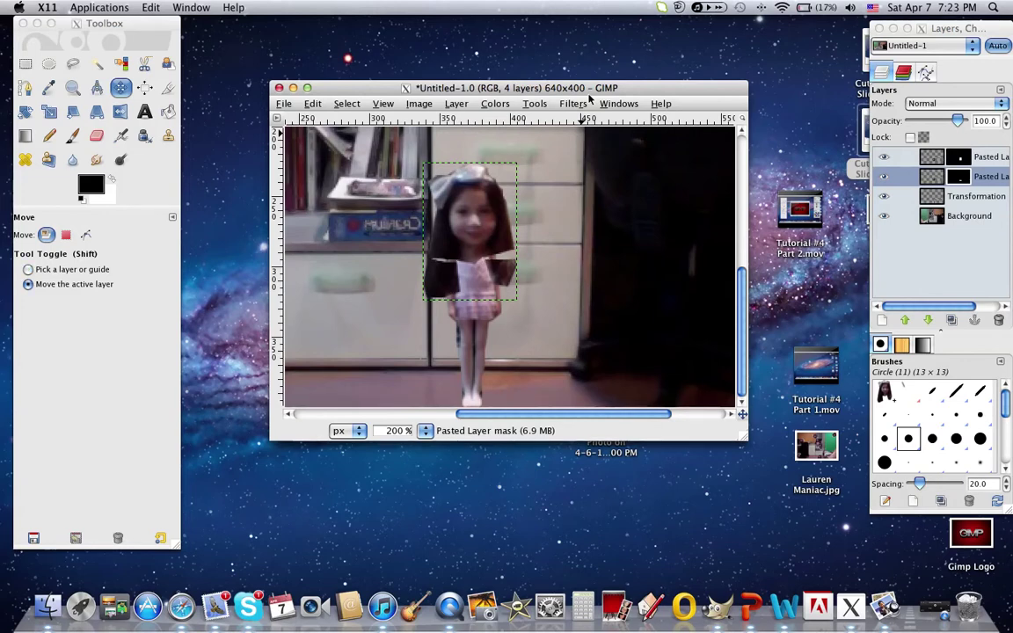
key(ctrl+z)
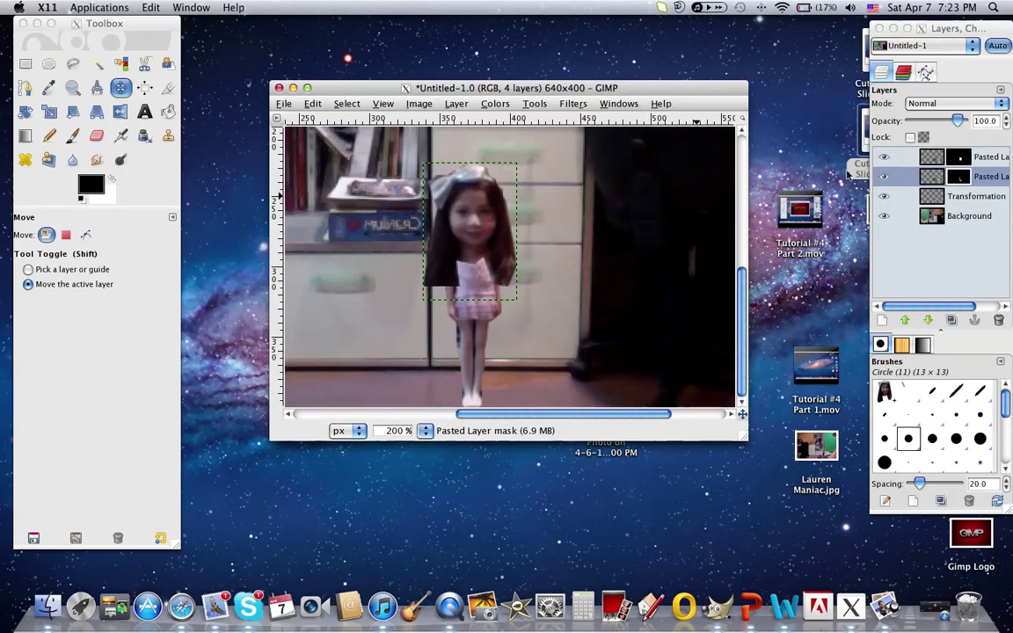
Step: Drag the hair Pasted Layer below the Transformation layer in the Layers panel
click(915, 178)
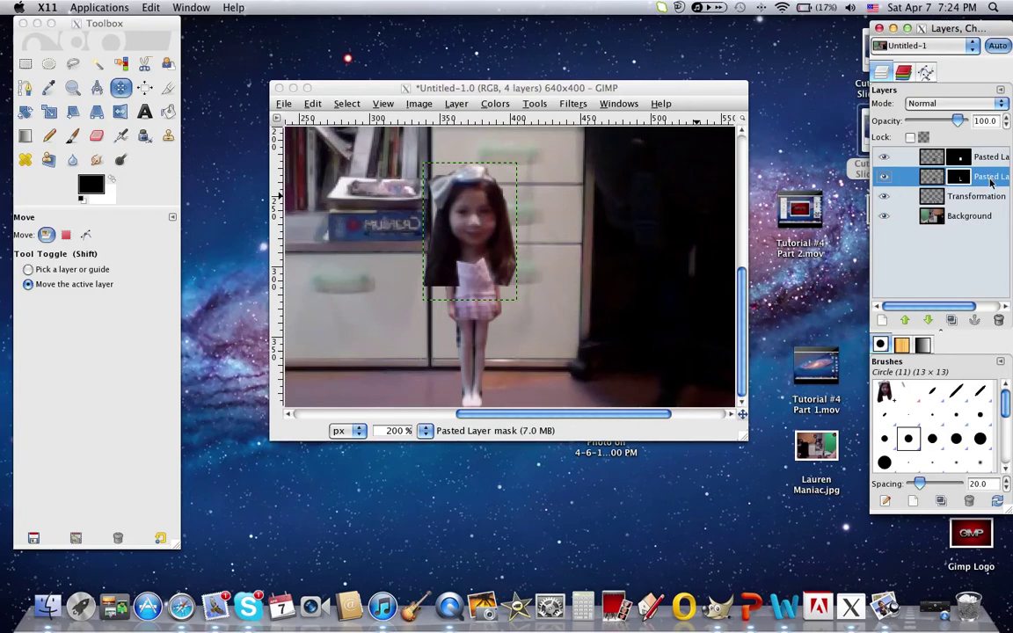
drag(991, 182, 991, 204)
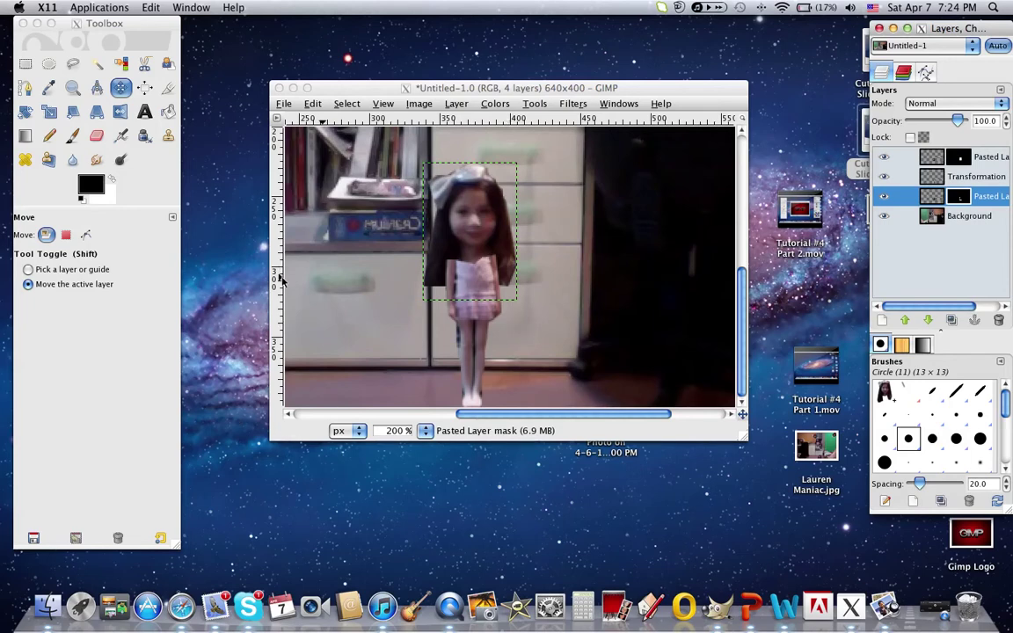
Step: Set the view zoom to 100% to see the whole image
click(389, 430)
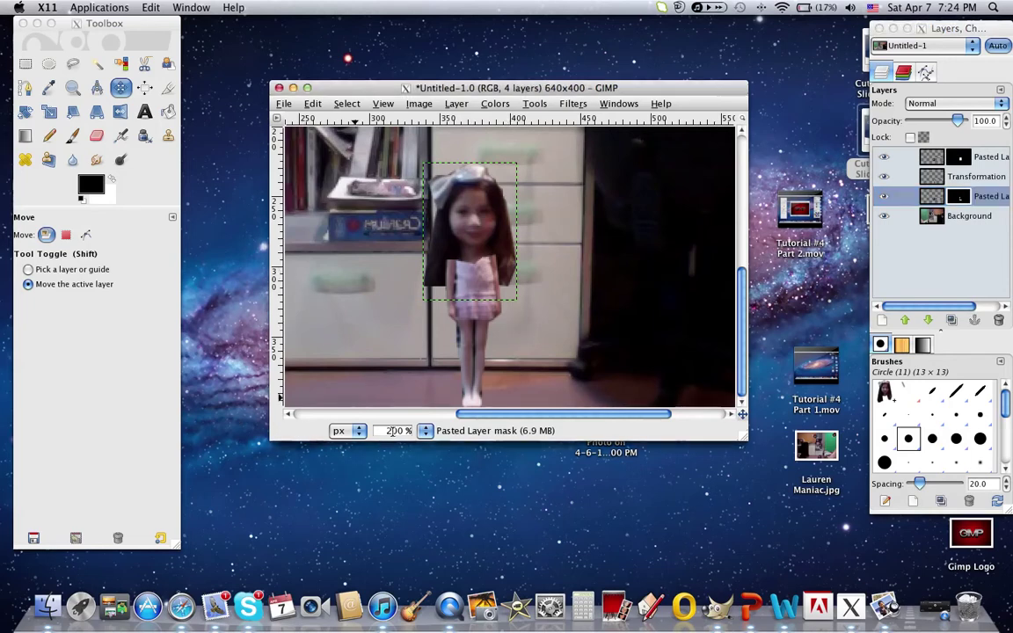
click(394, 431)
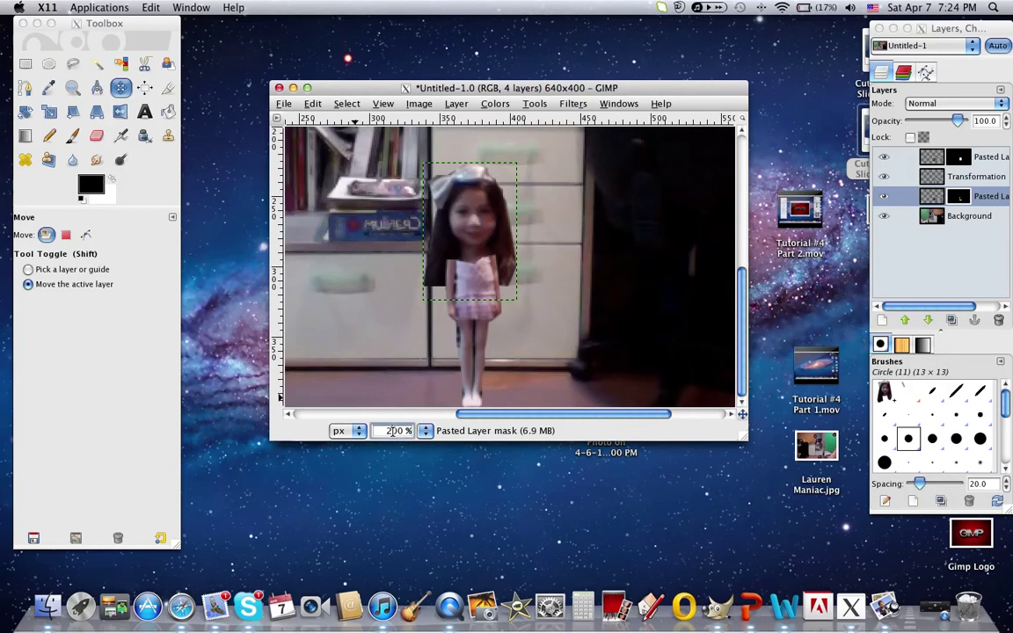
text(1)
key(Return)
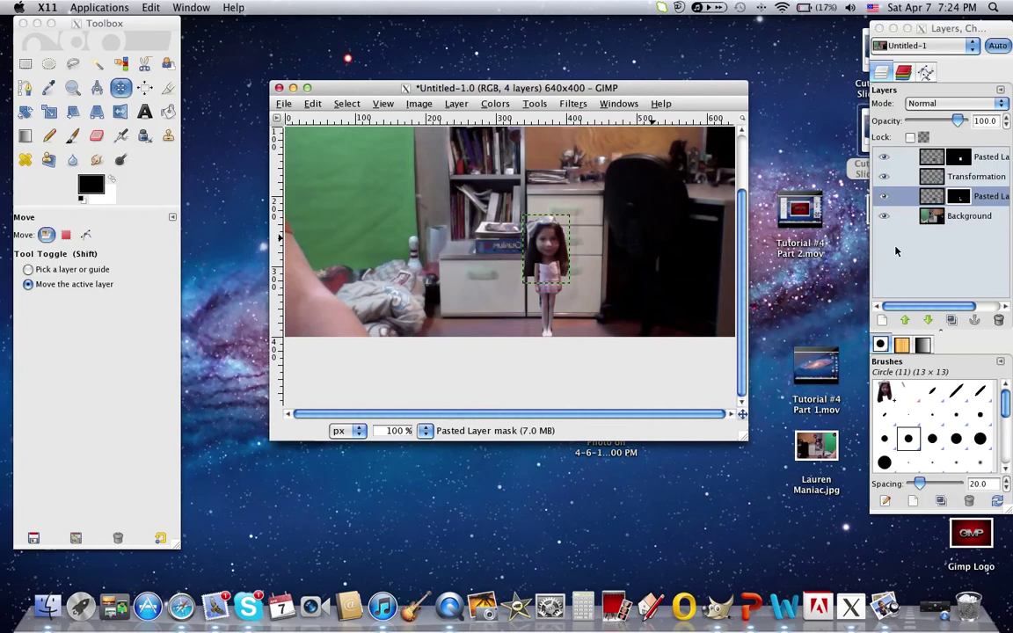
Step: Merge Down the top layer three times until only the Background layer remains
click(905, 215)
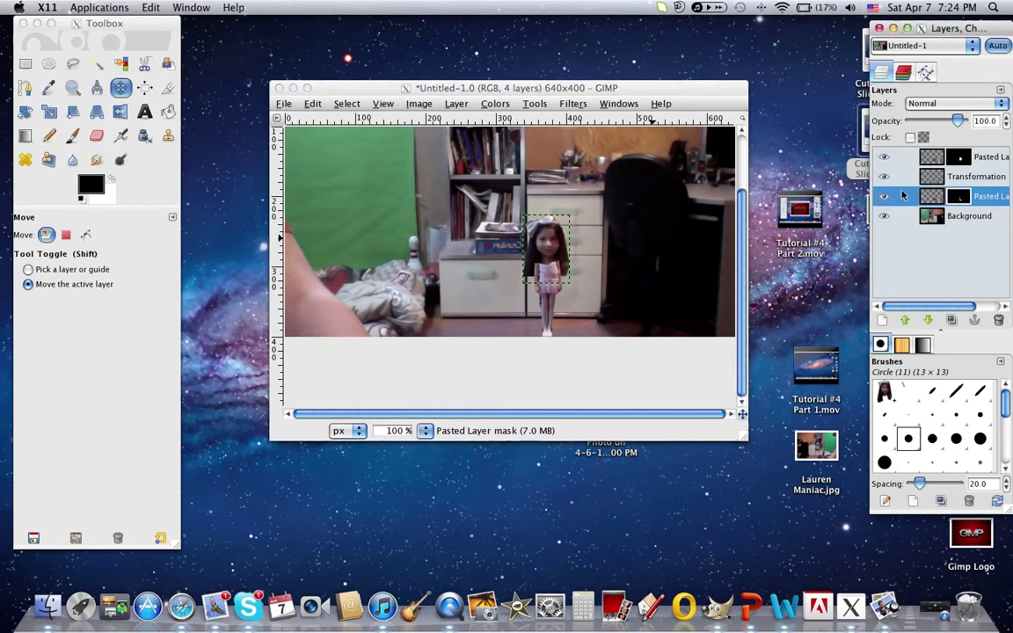
right_click(928, 159)
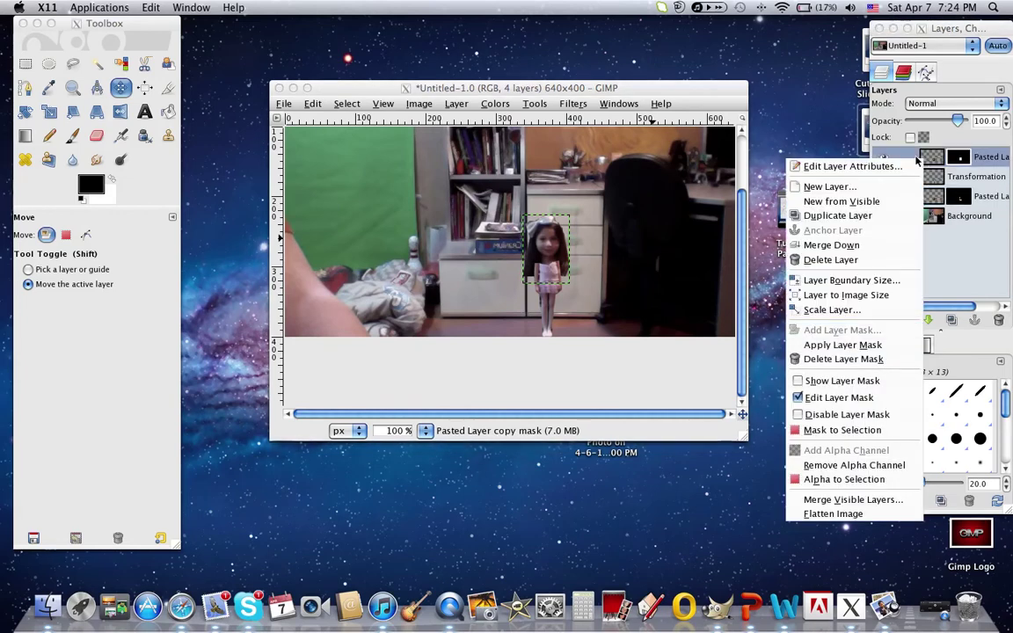
click(831, 244)
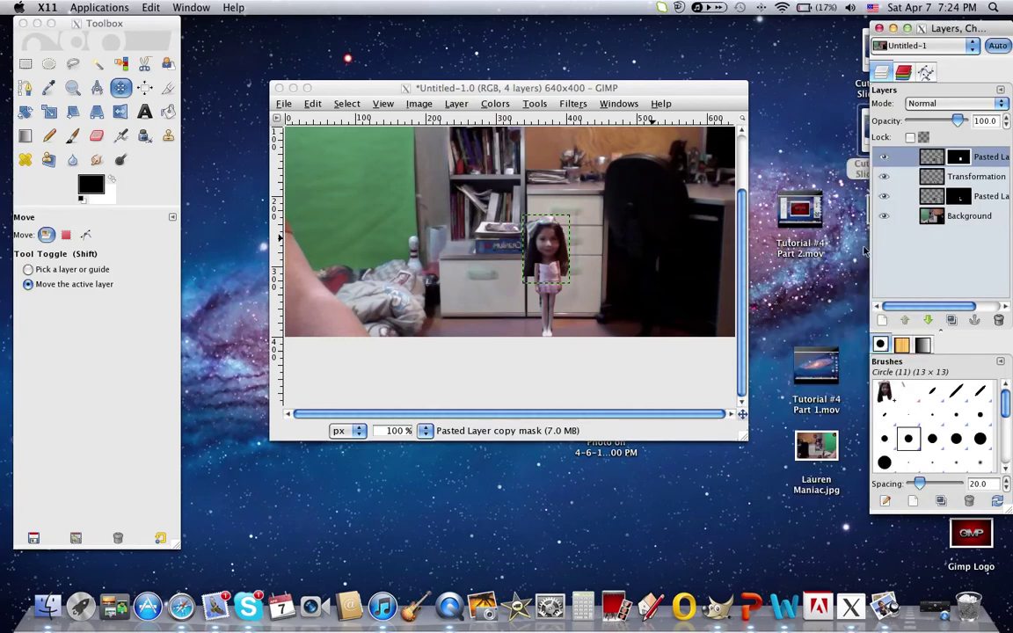
right_click(904, 158)
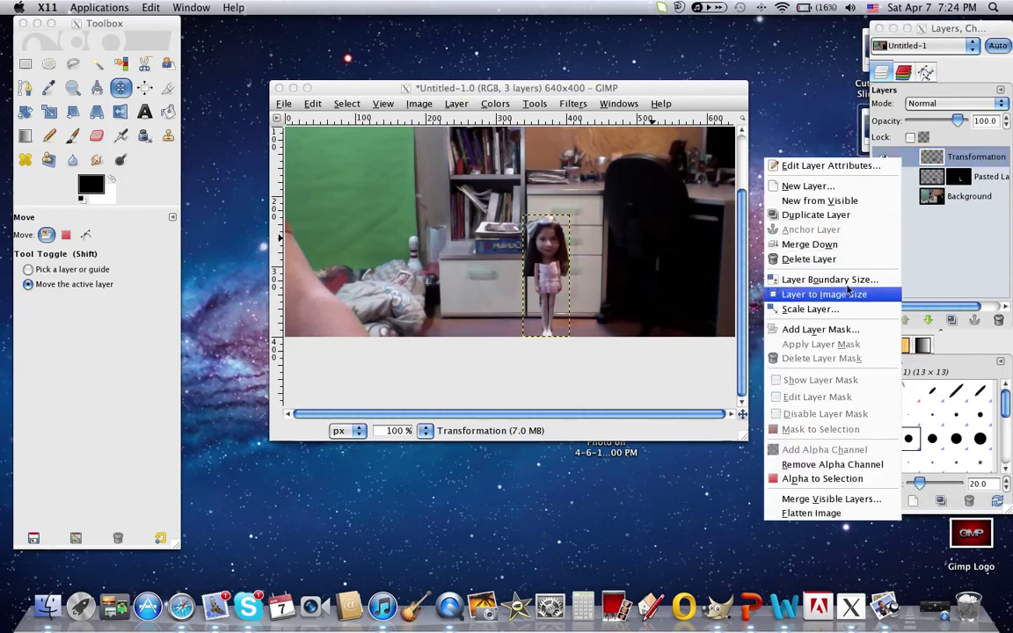
click(837, 247)
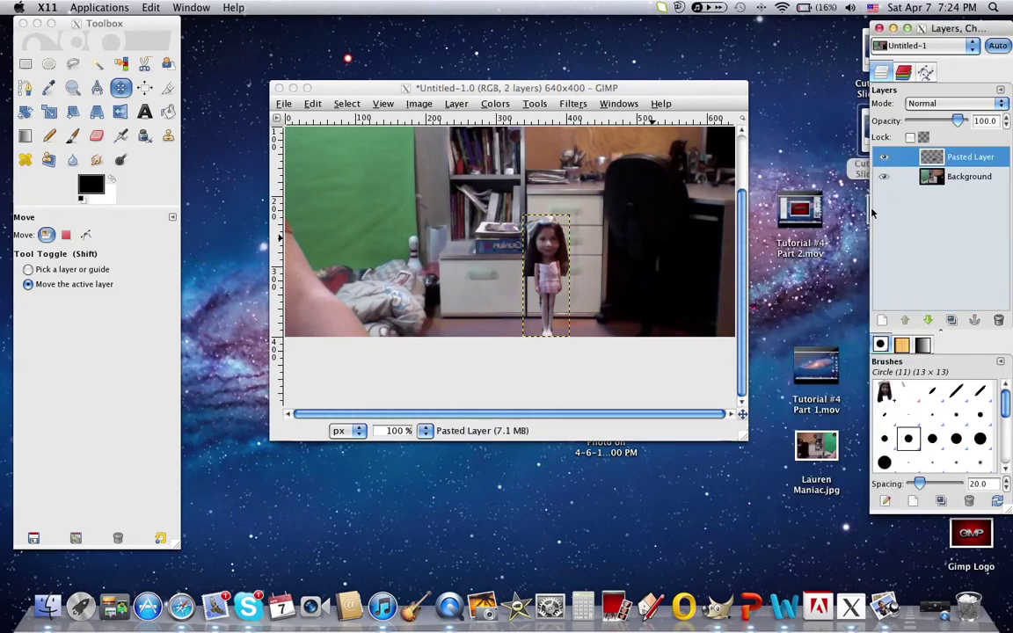
right_click(906, 160)
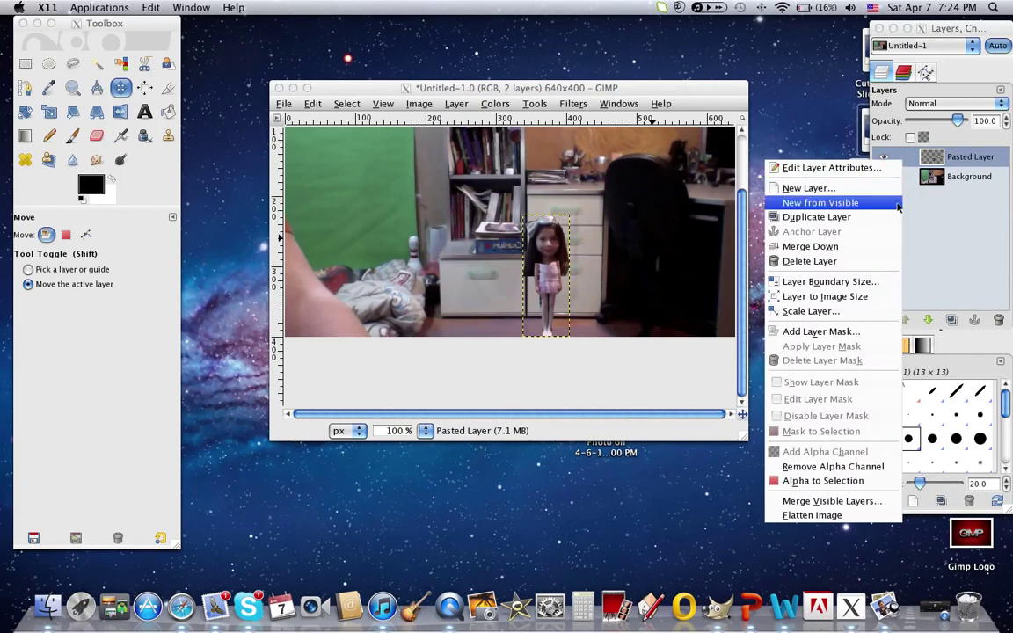
click(835, 247)
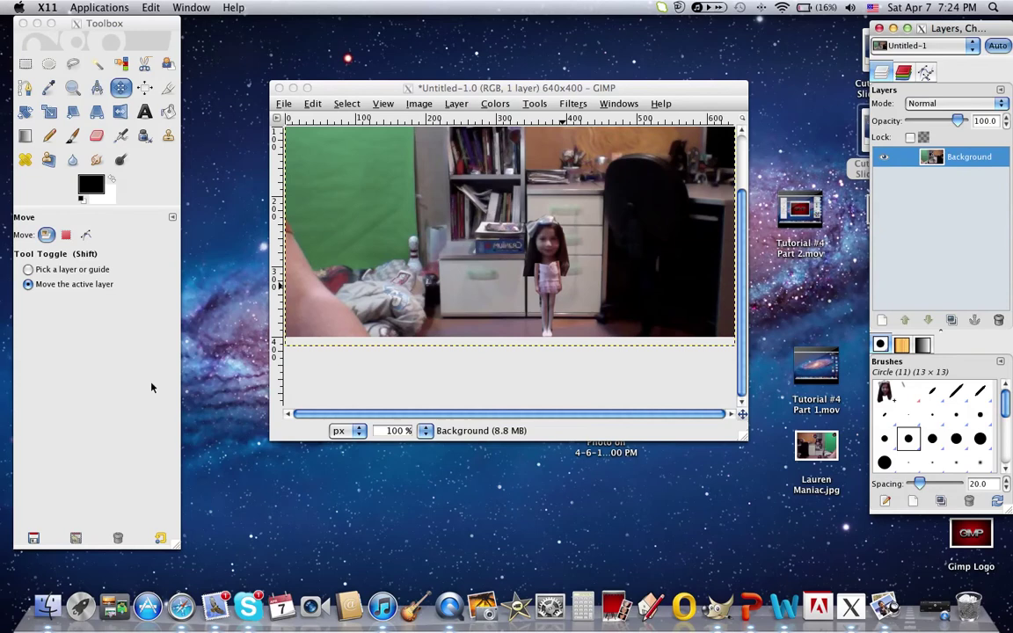
Step: Nudge the merged Background layer slightly upward on the canvas with the Move tool
mouse_move(440, 209)
mouse_down()
mouse_move(433, 247)
mouse_move(448, 291)
mouse_move(439, 289)
mouse_move(440, 200)
mouse_up()
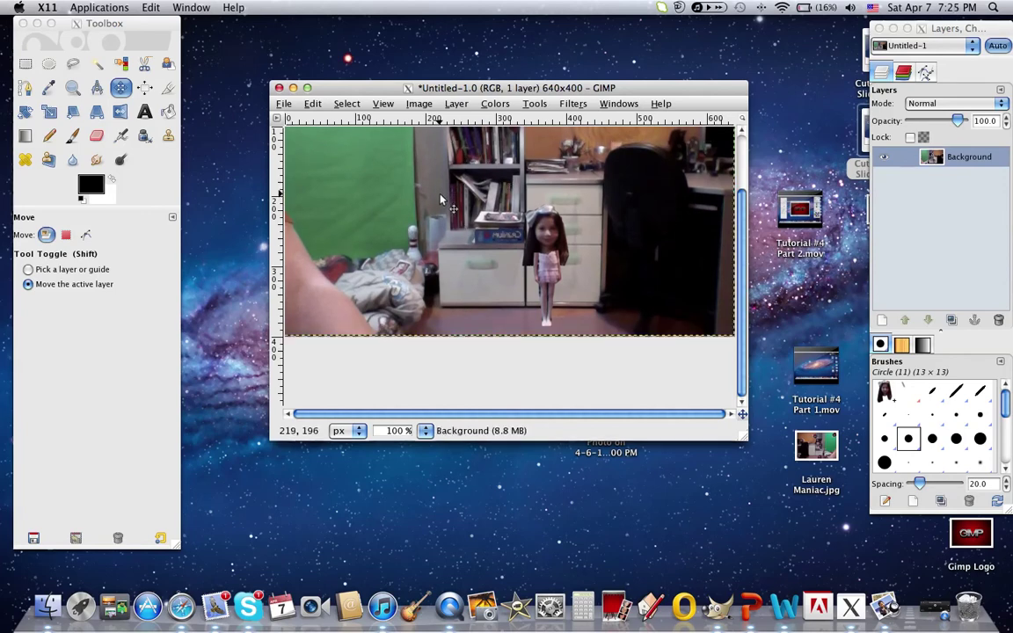